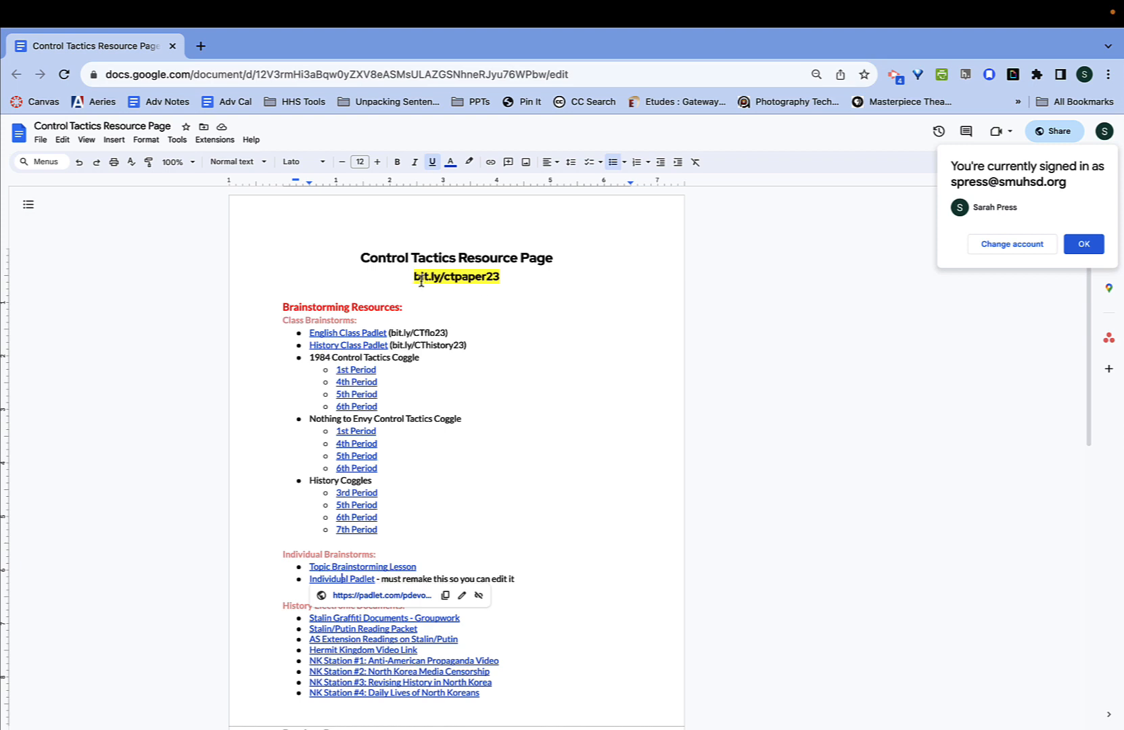
- Dismiss the Google Docs sign-in notice and open the Individual Padlet link in a new tab
left_click(1084, 246)
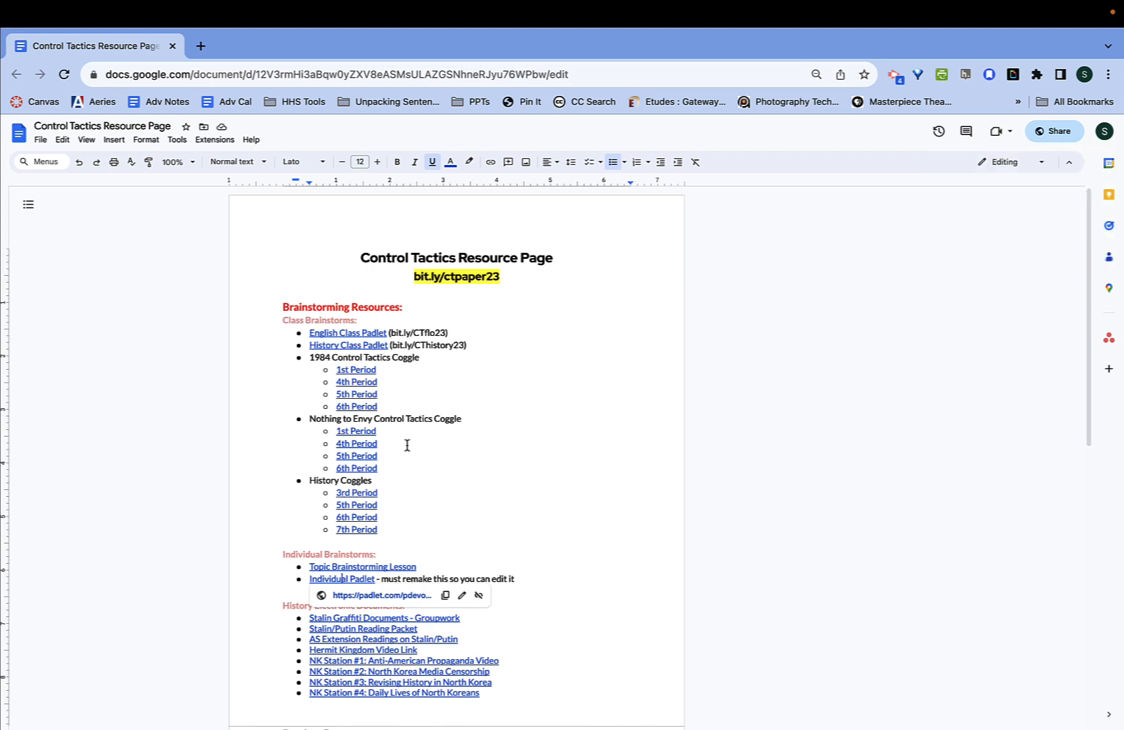
scroll(407, 447, "down", 1)
left_click(228, 483)
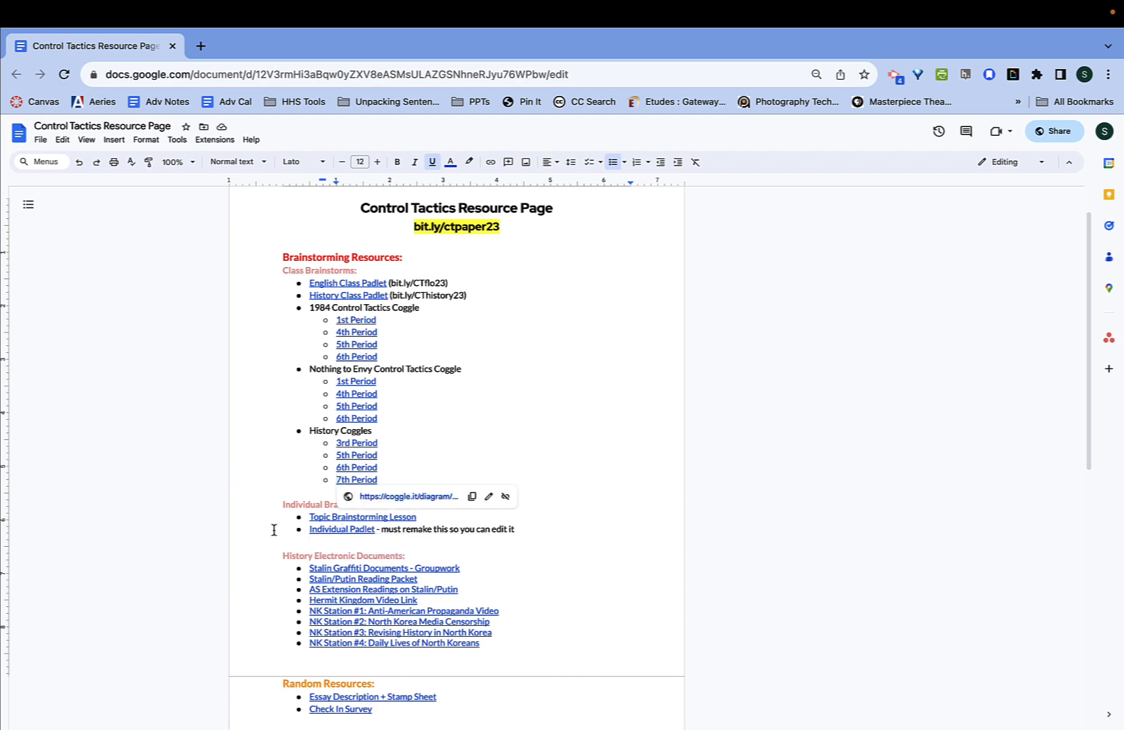
left_click(304, 530)
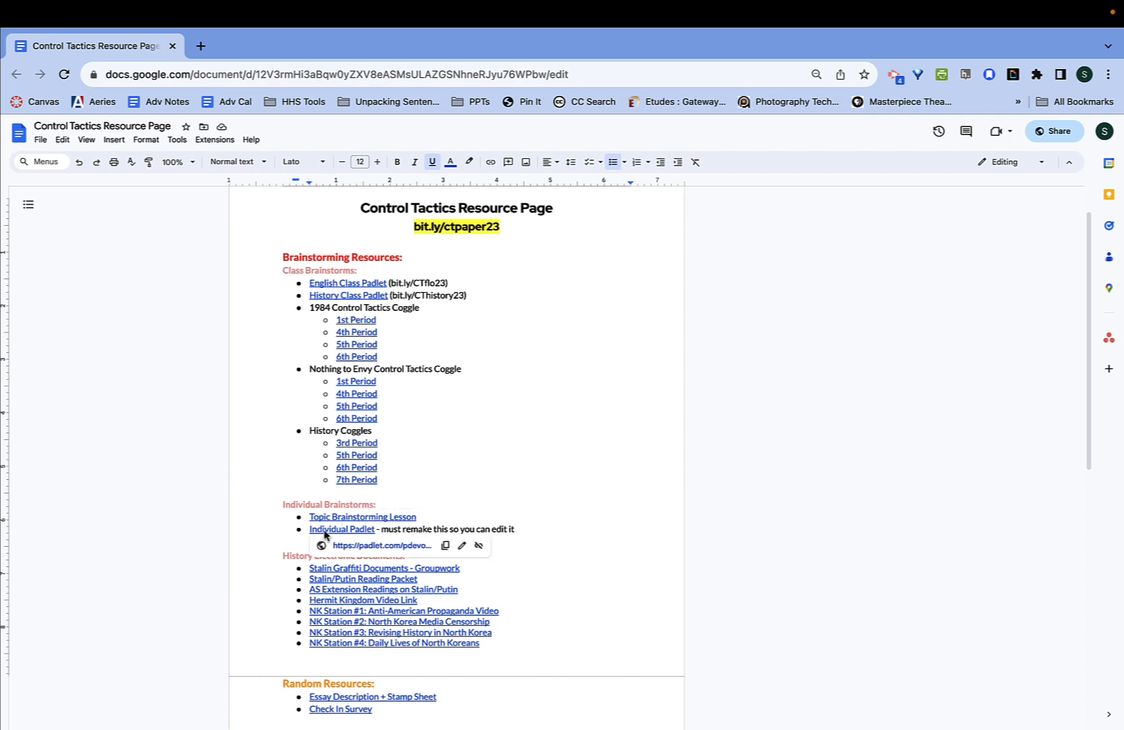
left_click(351, 547)
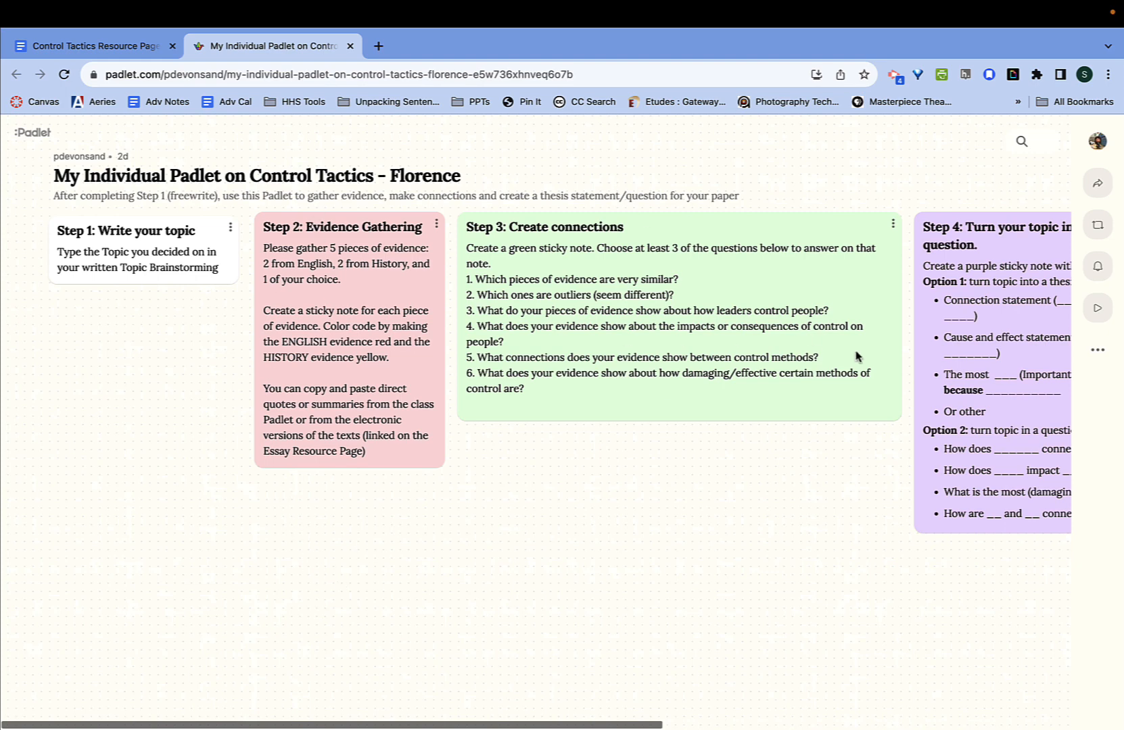
- Remake the padlet with the student's name replacing 'Remake of My' and Copy posts enabled
left_click(1099, 229)
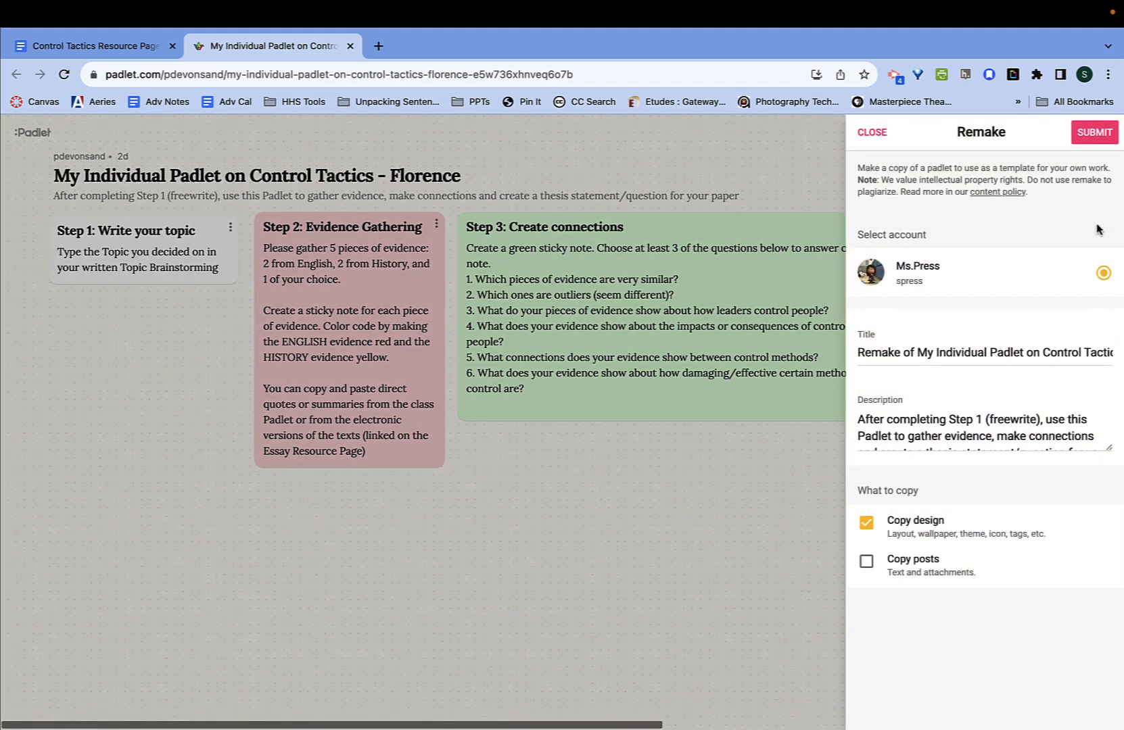
left_click_drag(918, 352, 852, 354)
left_click_drag(933, 353, 836, 352)
type("Sarh")
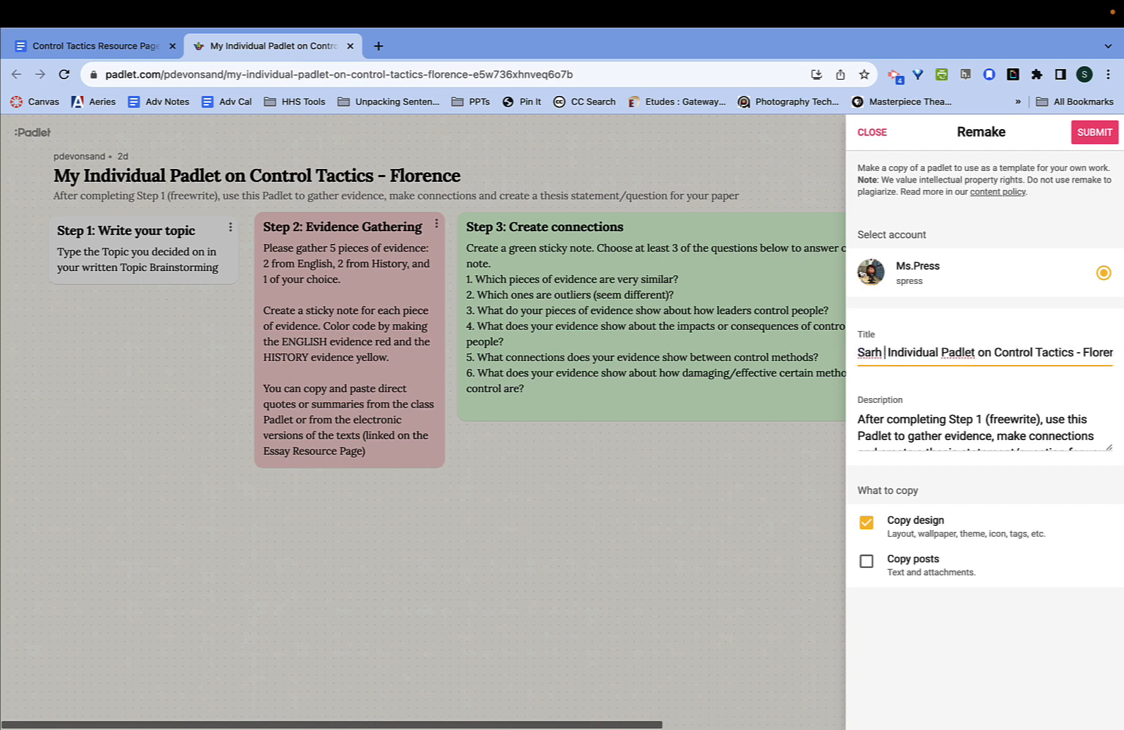
key("BackSpace")
type("ah P-")
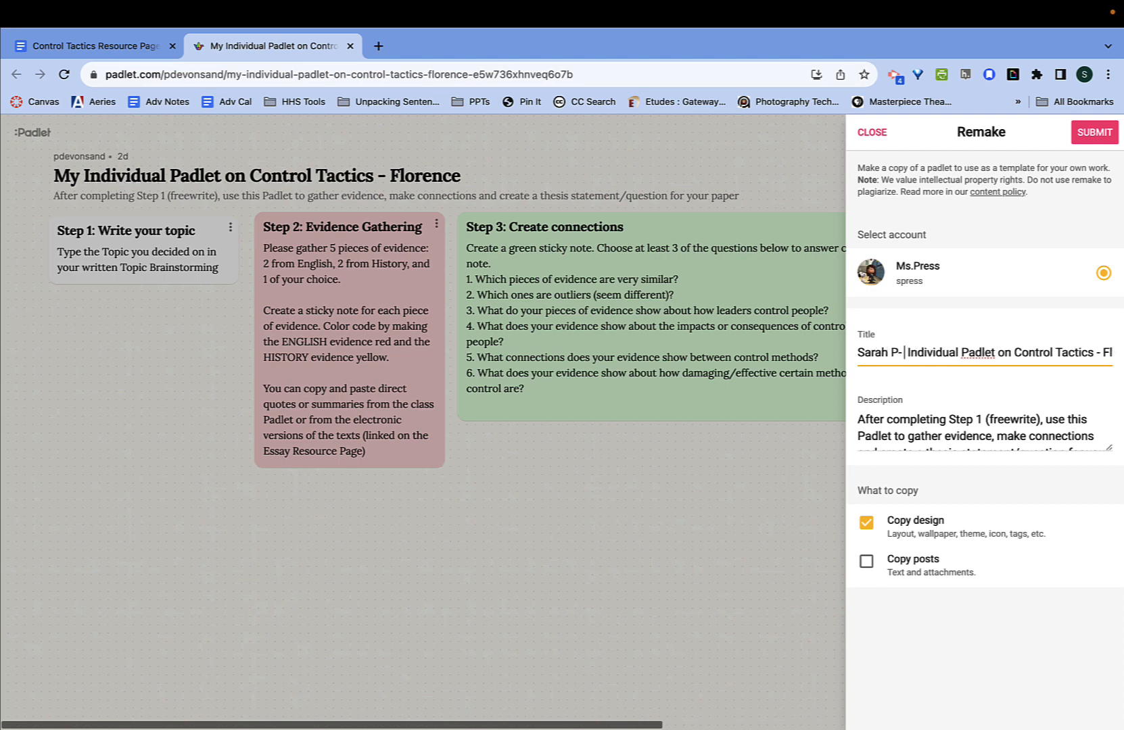
scroll(882, 414, "down", 3)
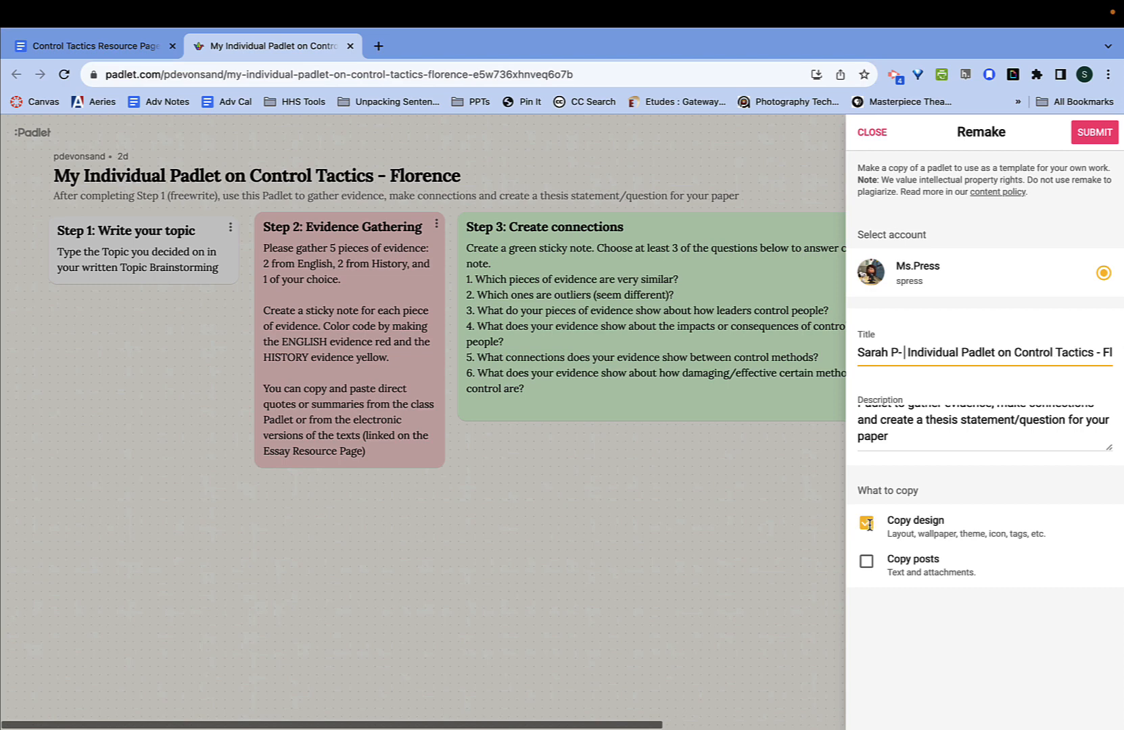
left_click(866, 563)
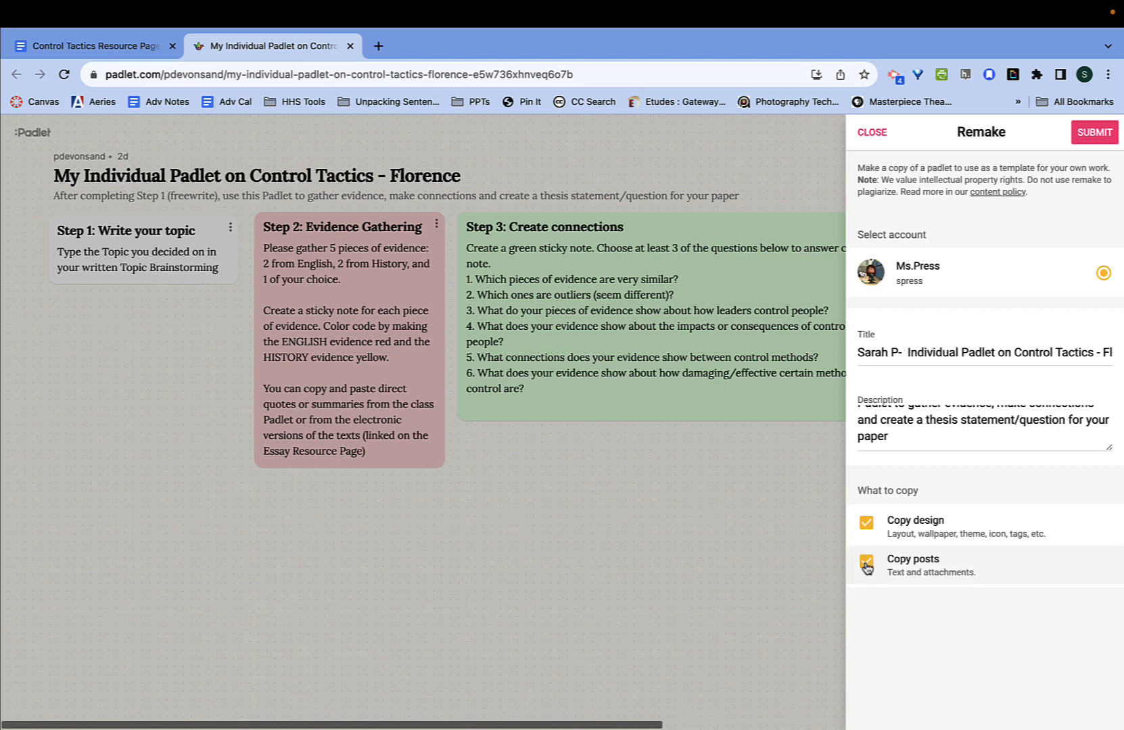
left_click(1097, 138)
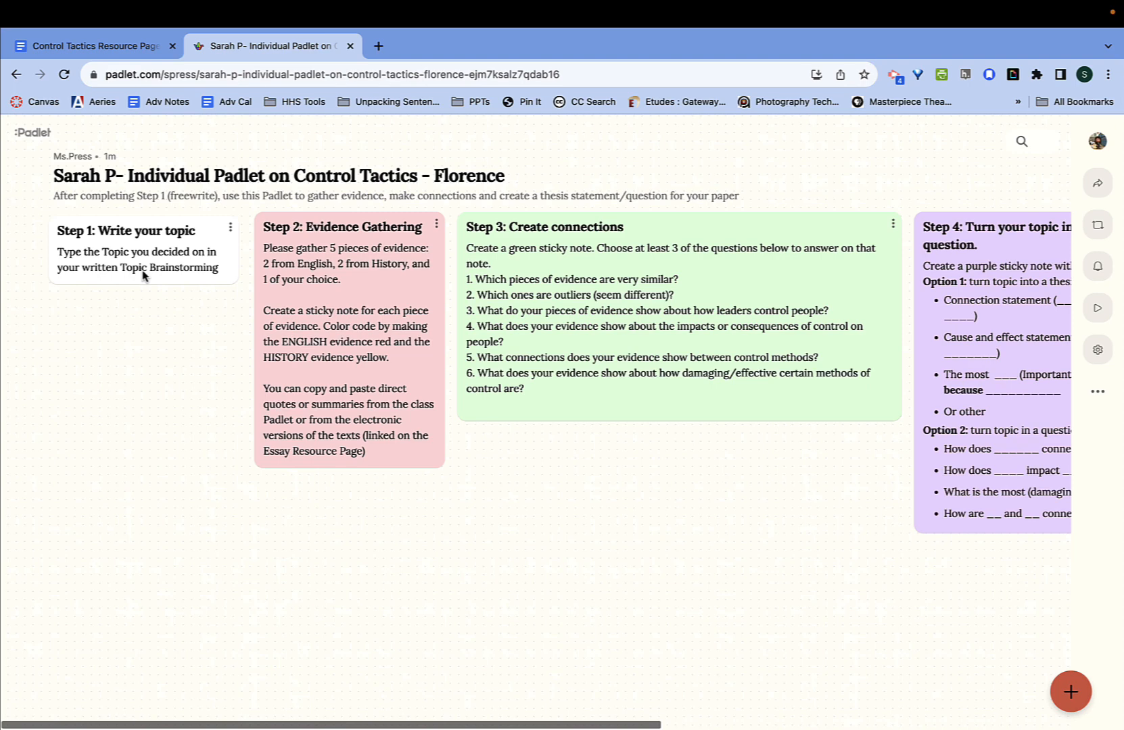
- Start a new post titled 'My topic ideas' and begin the body on propaganda versus indoctrination
double_click(119, 340)
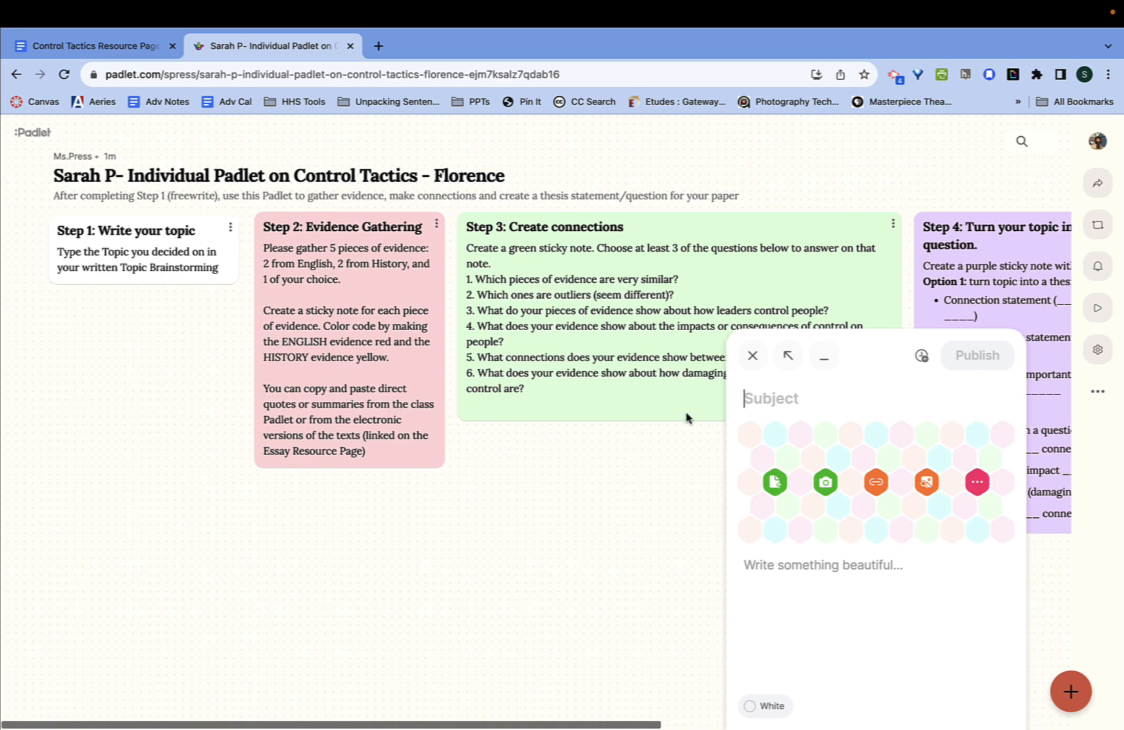
type("My topic ideas")
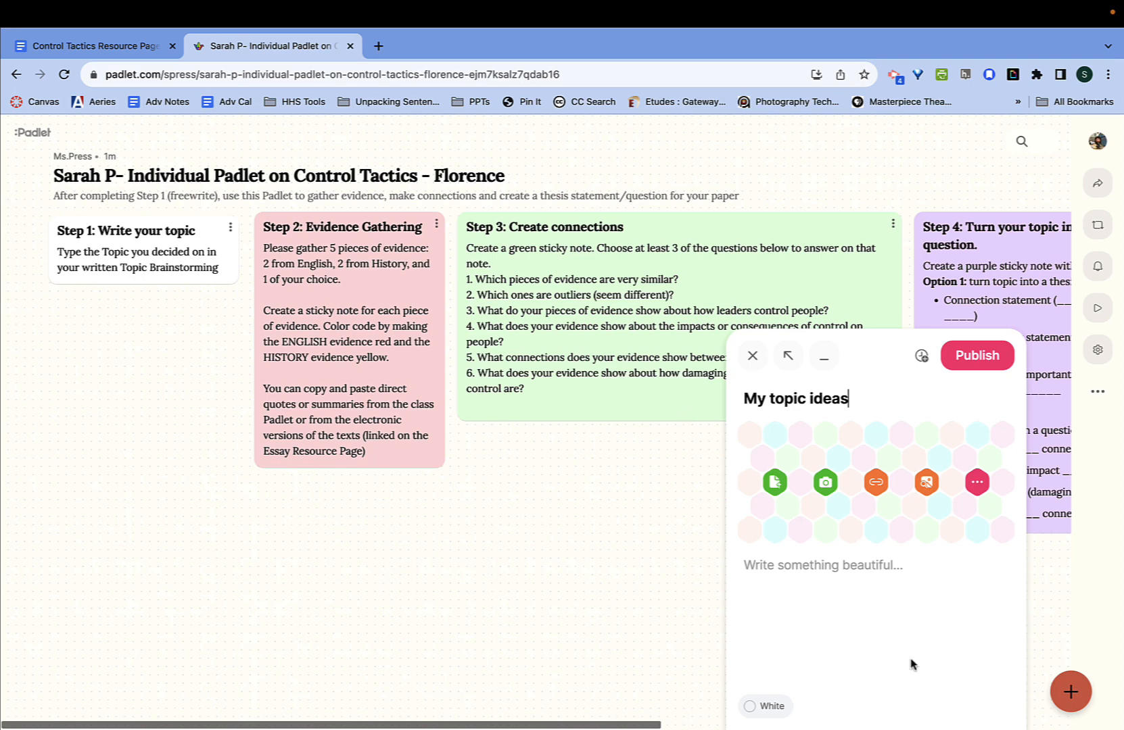
left_click(796, 564)
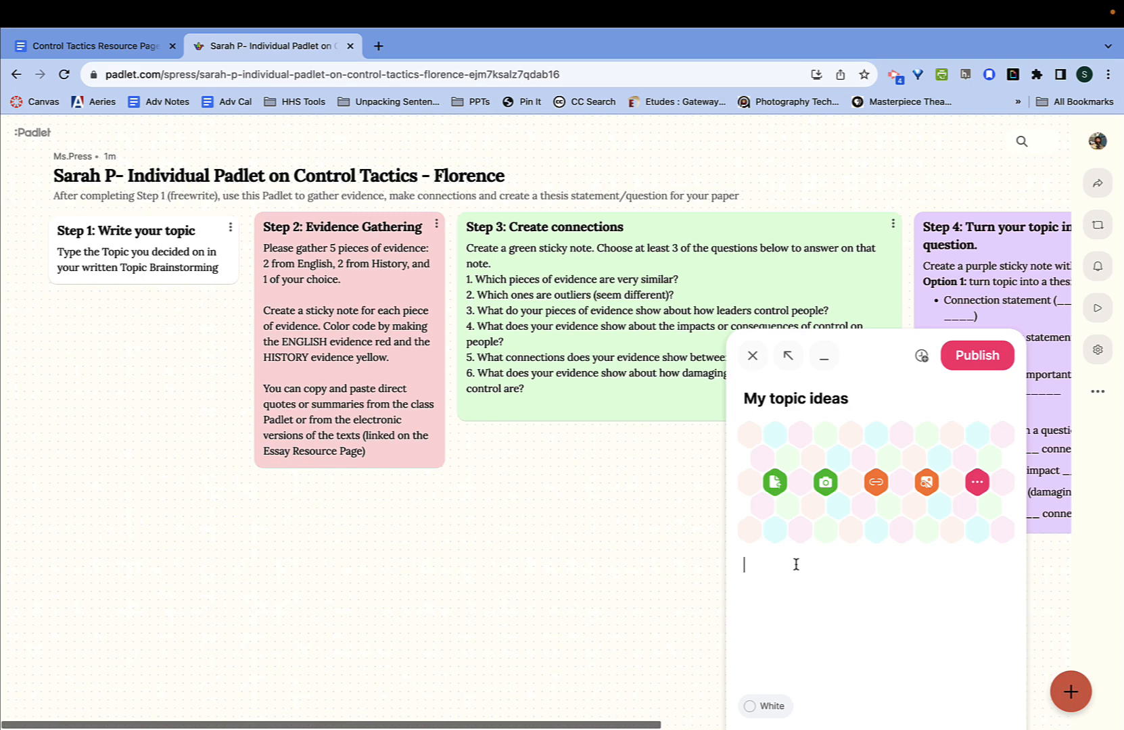
type("I am fascinated by the connectsion")
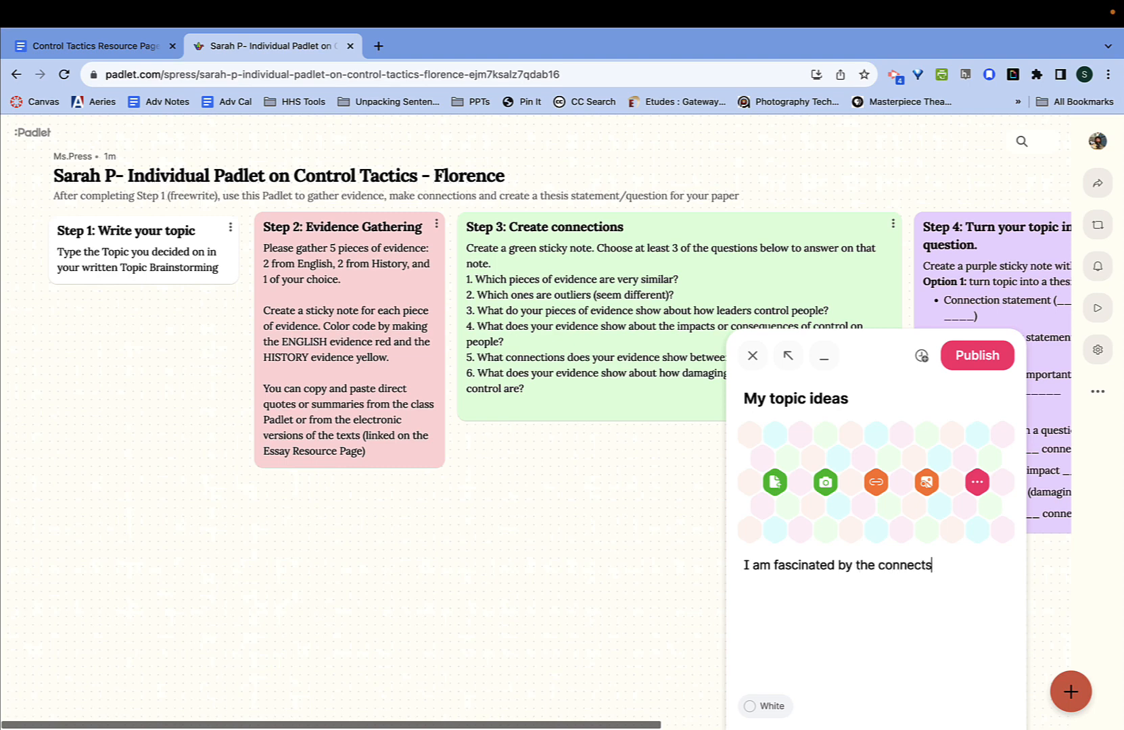
key("BackSpace")
key("BackSpace")
key("BackSpace")
key("BackSpace")
type("ions between propaganda")
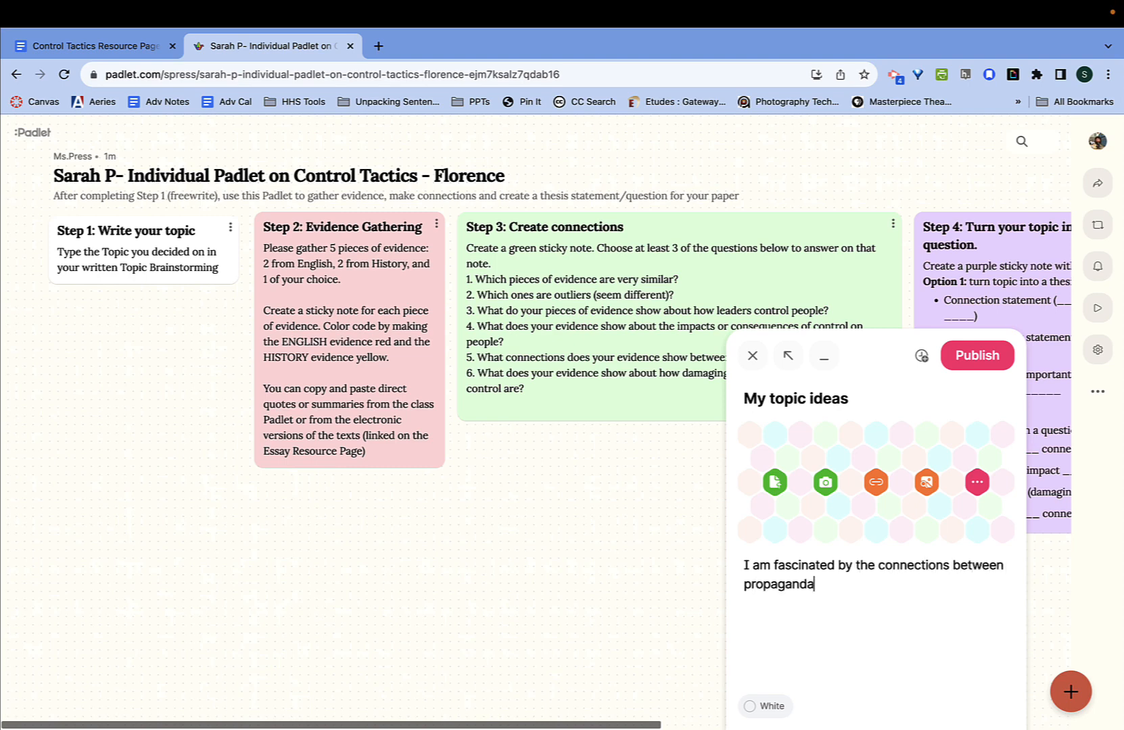
type(" and indoctrination - h")
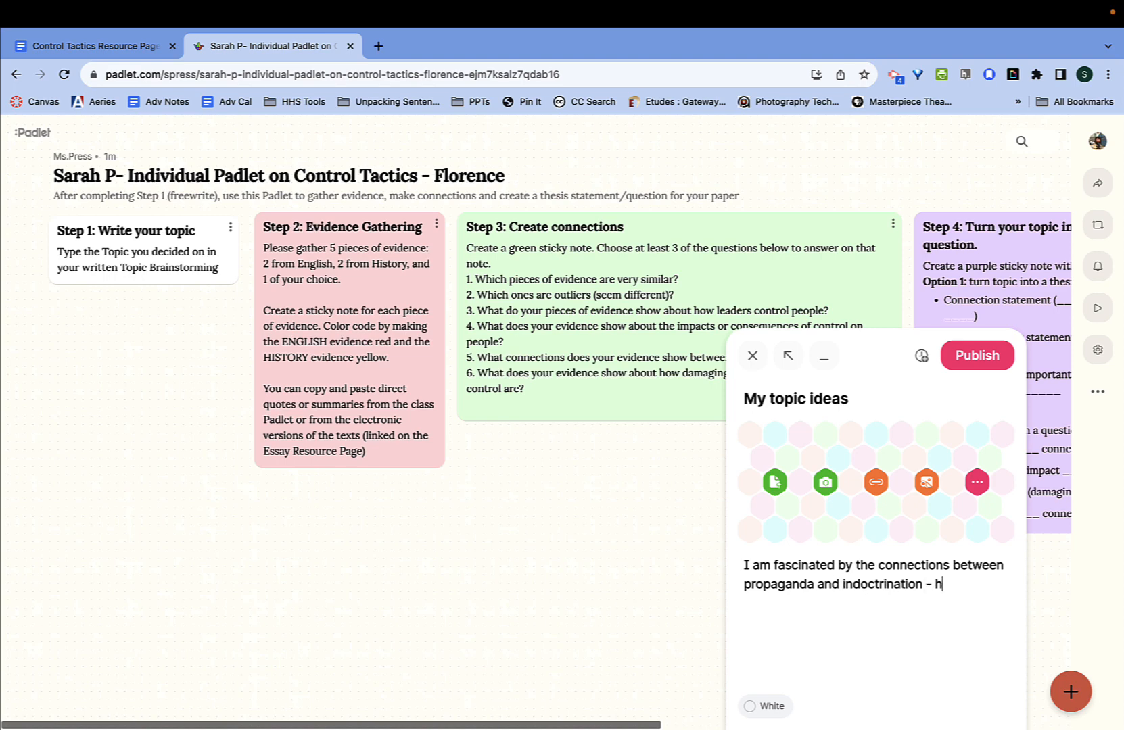
type("ow these are similar and d")
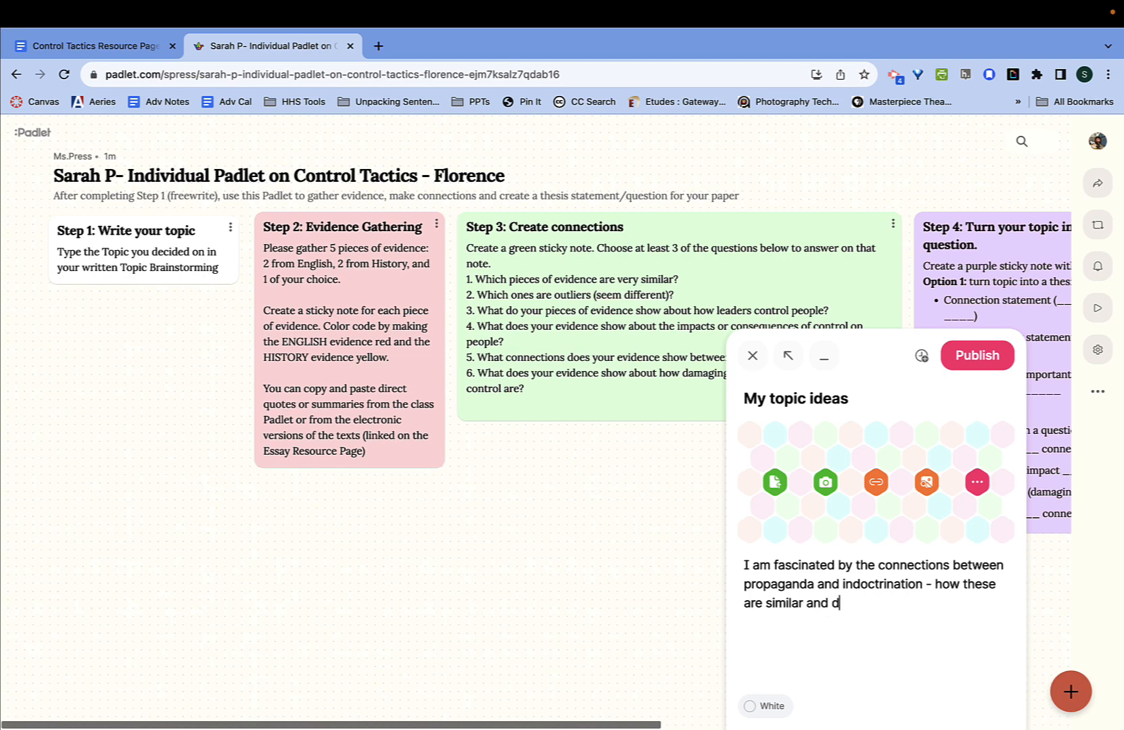
- Finish the body: how propaganda becomes indoctrination and whether people can question/resist it
key("BackSpace")
type("different. In parti")
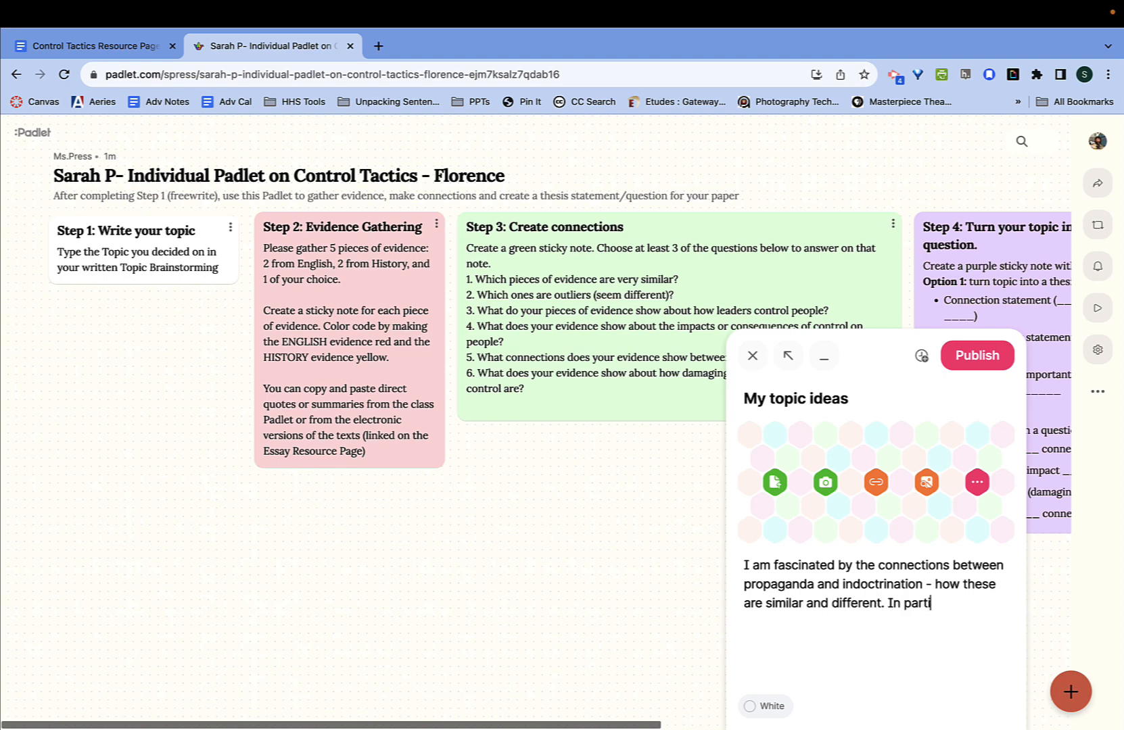
type("cular, I want to explore who")
key("BackSpace")
key("BackSpace")
key("BackSpace")
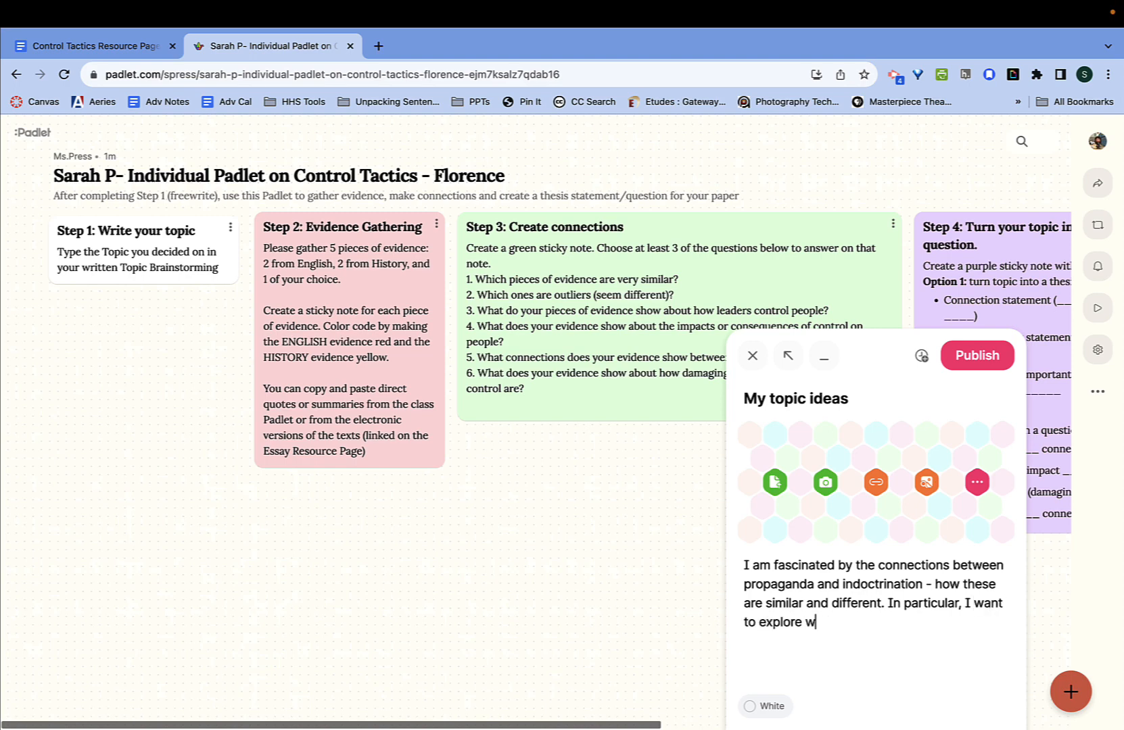
type("how propaganda ")
type(" l")
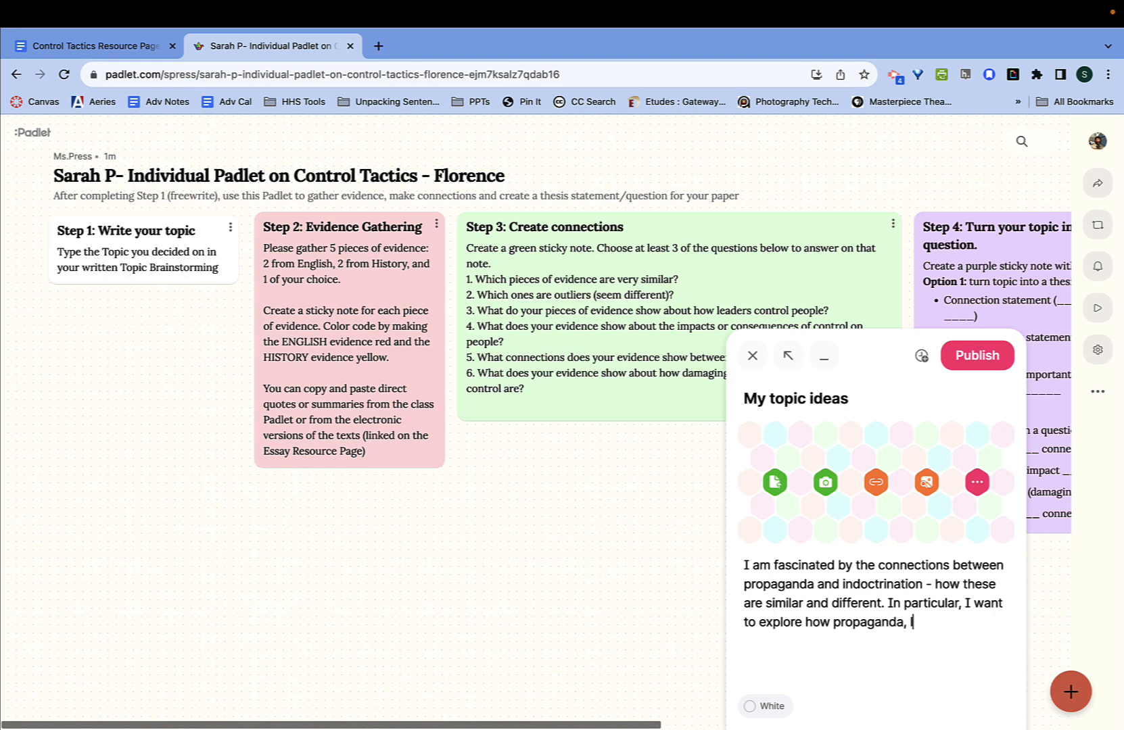
type("ong-term, beca")
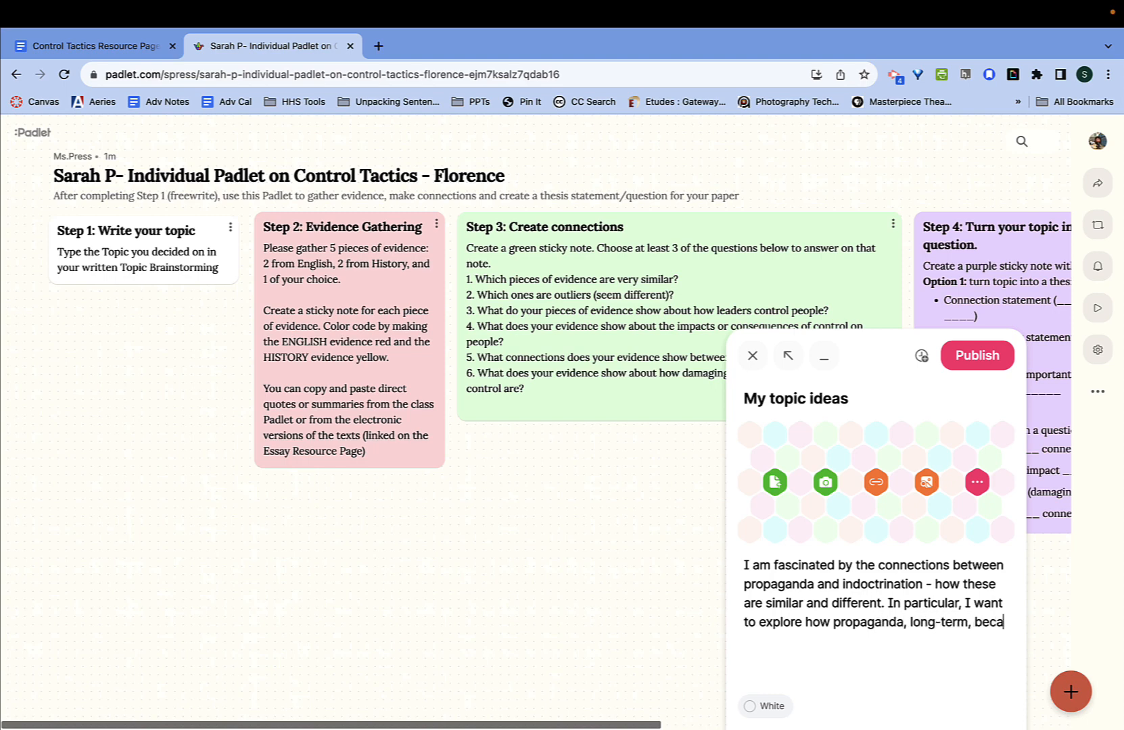
type("u")
key("BackSpace")
key("BackSpace")
type("omes indoct")
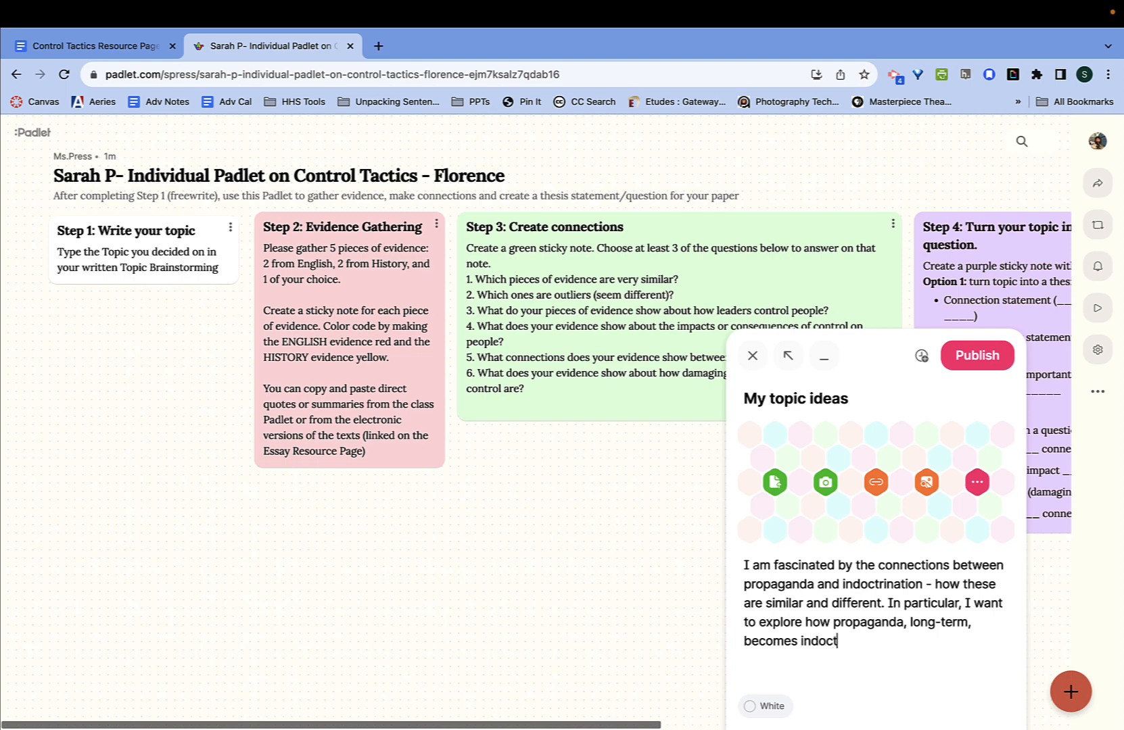
type("rination, and al")
type(" am curious about w")
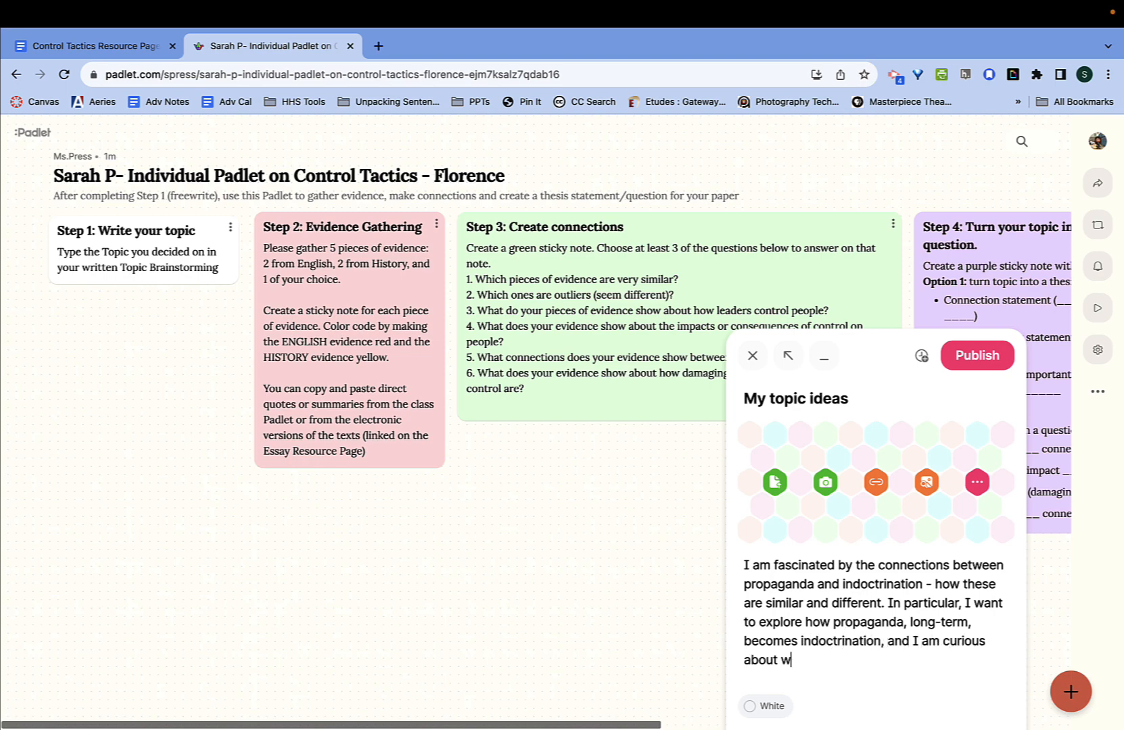
type("hether people ar")
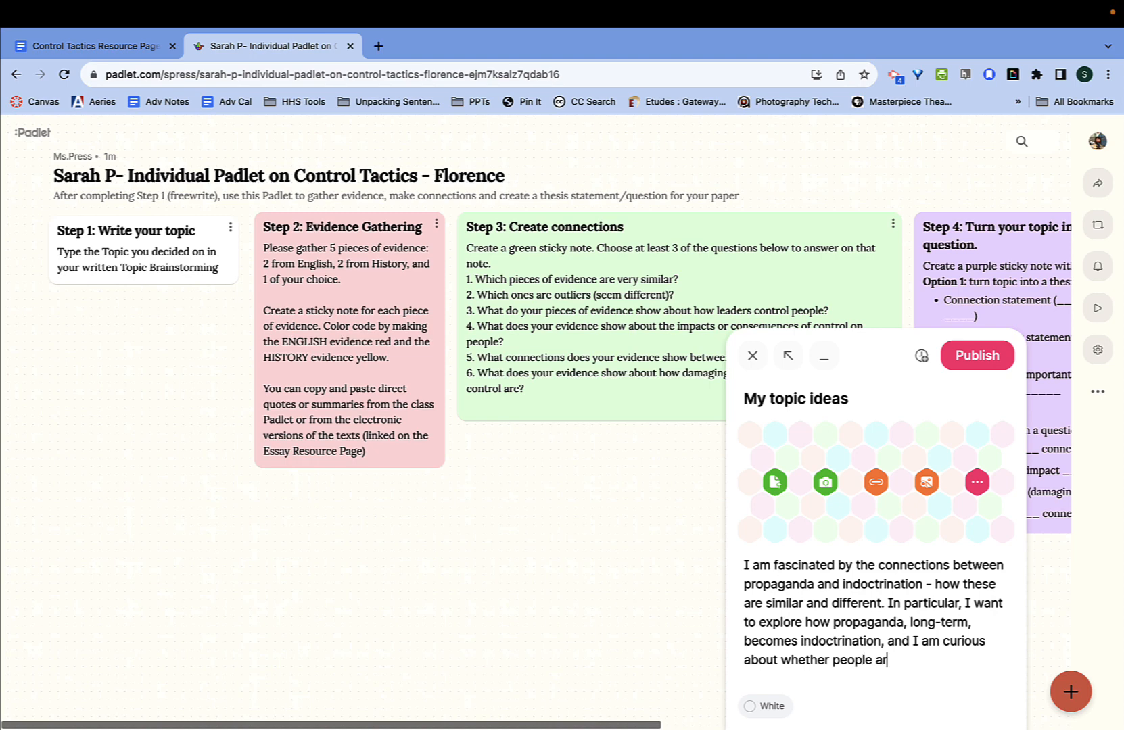
type("e able to question/")
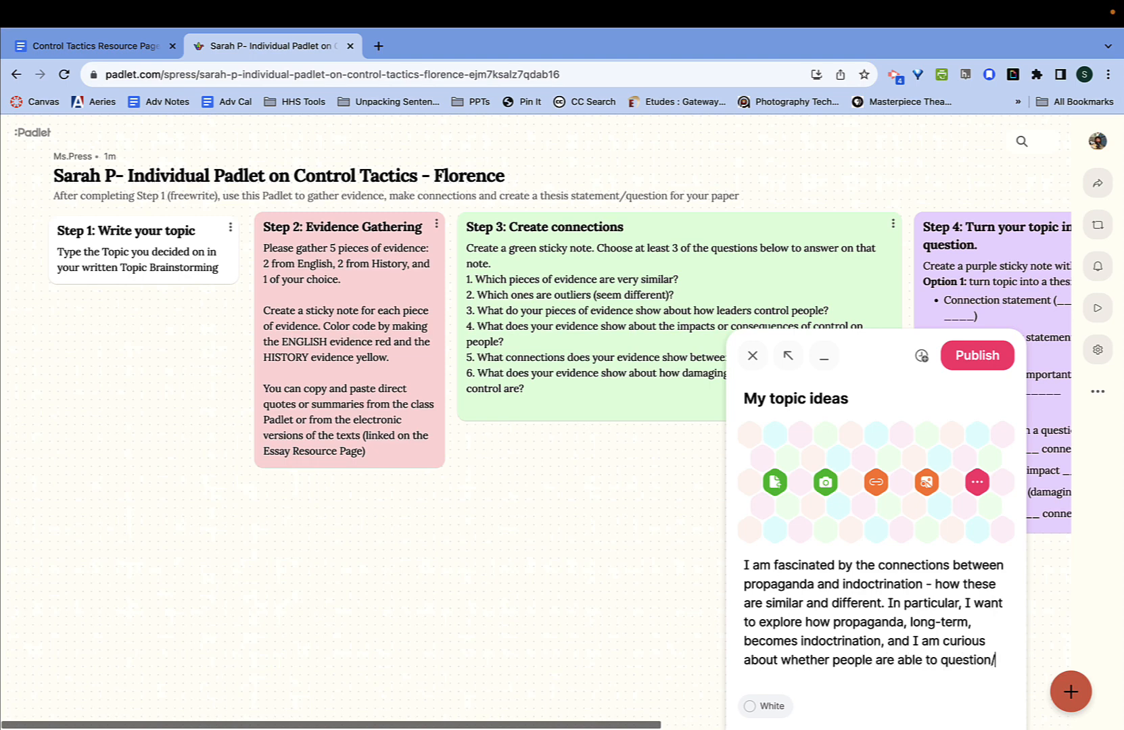
type("resisteprop")
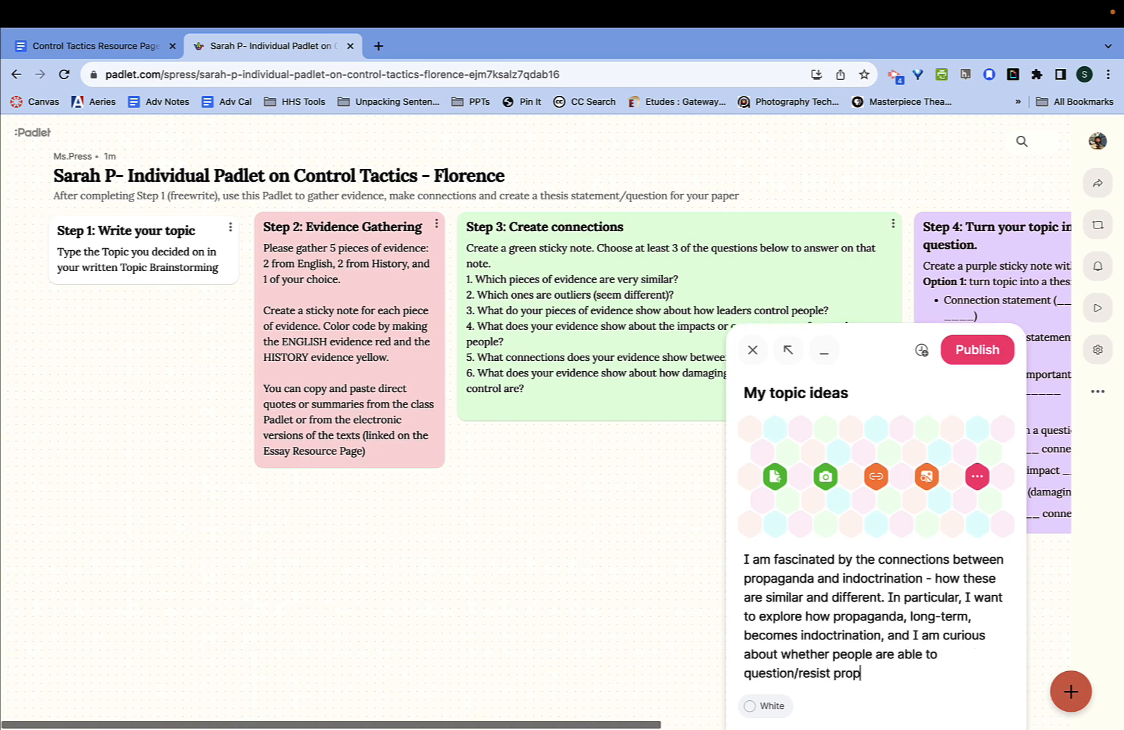
type("aganda, and whet")
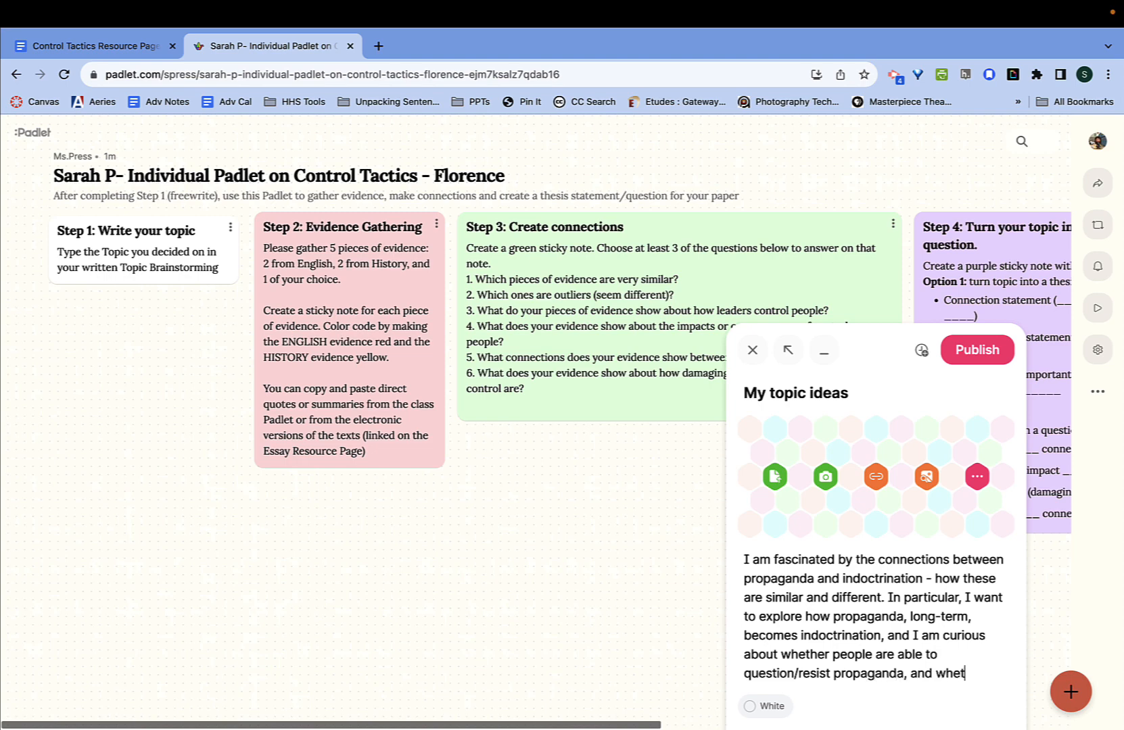
type("her tye")
key("BackSpace")
key("BackSpace")
type("hey are able to question")
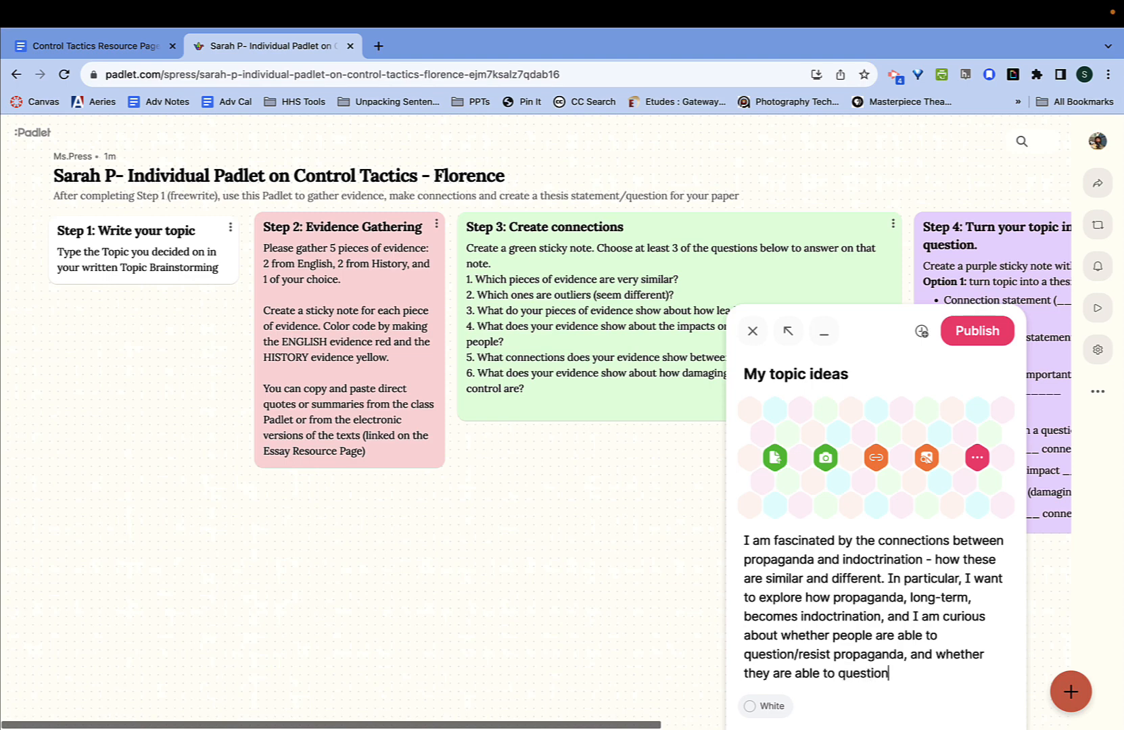
type("/resist indoctirnat")
key("BackSpace")
key("BackSpace")
key("BackSpace")
key("BackSpace")
key("BackSpace")
type("rination.")
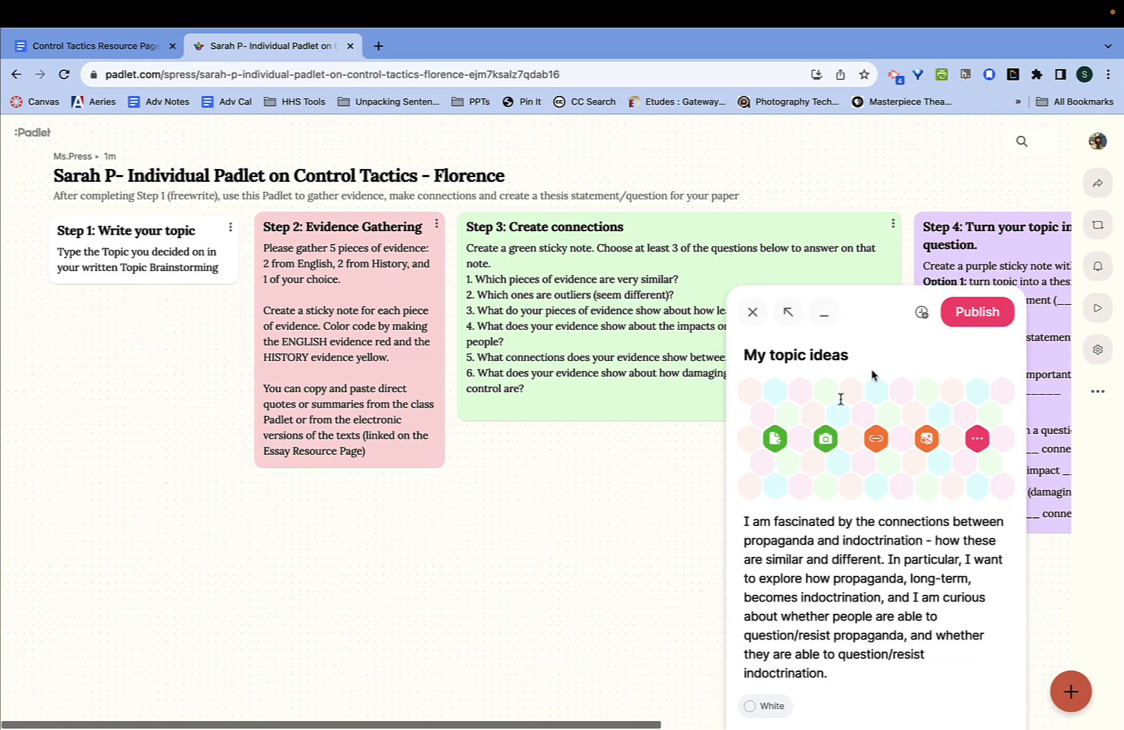
- Publish the 'My topic ideas' post and move it under the Step 1 card
left_click(969, 313)
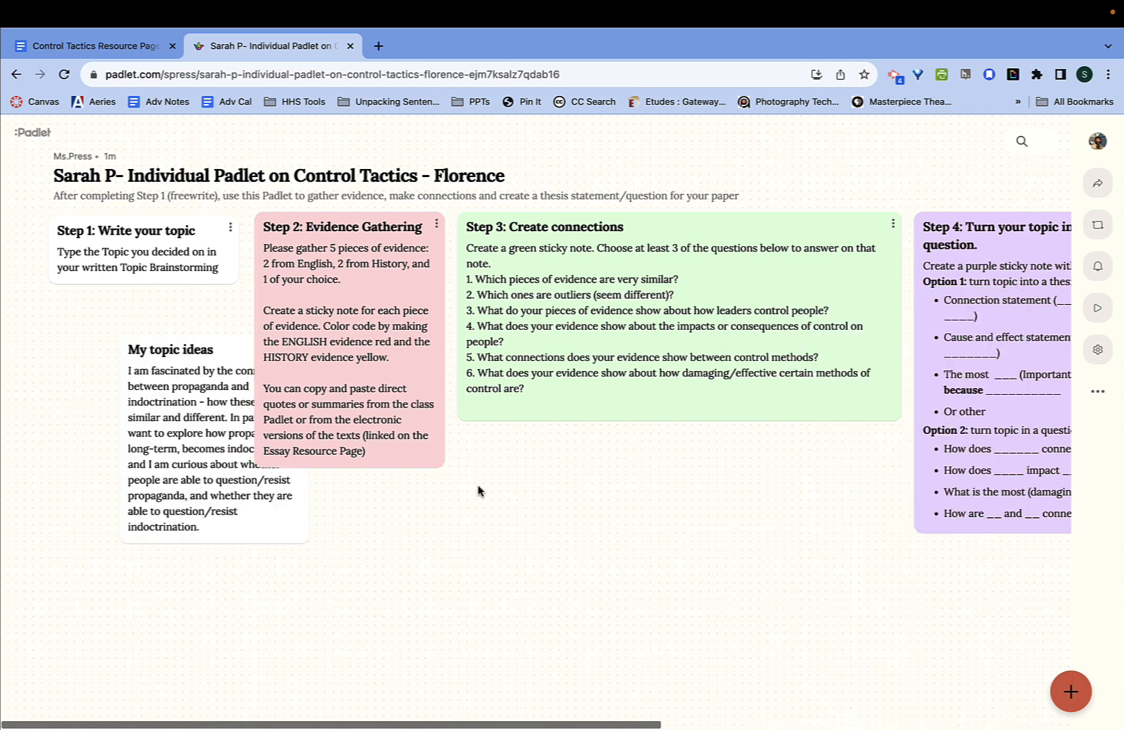
left_click_drag(172, 418, 104, 384)
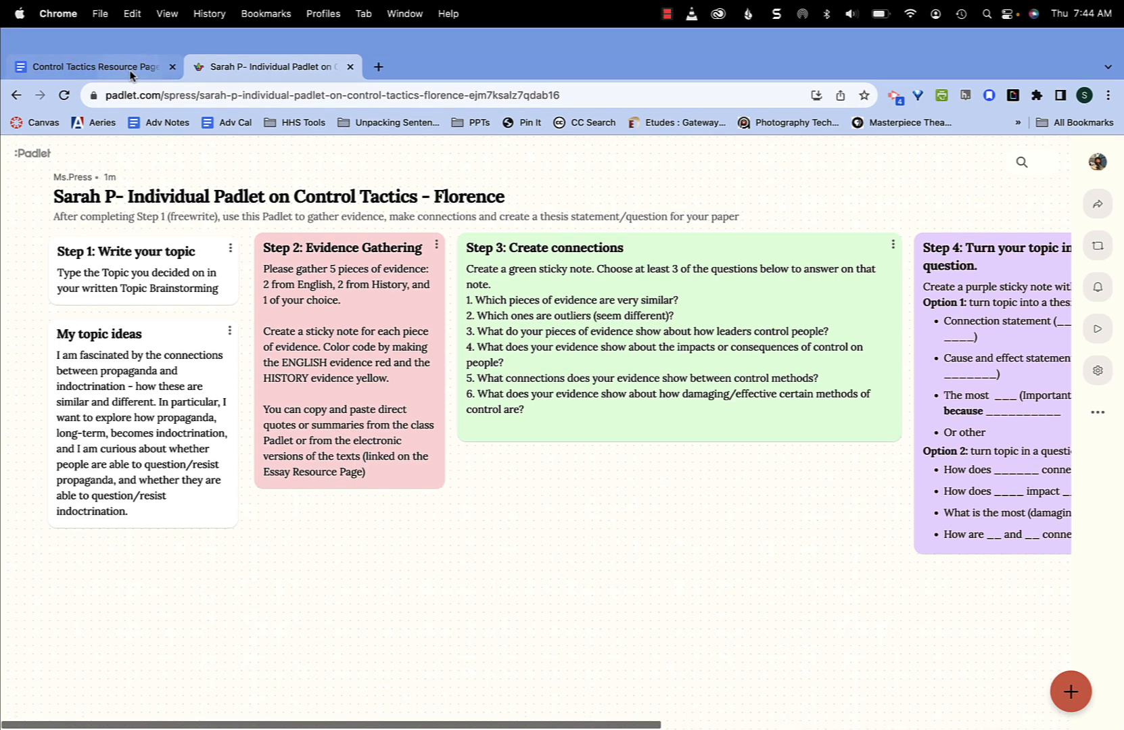
- Open the English Class Padlet from the Resource Page in a new tab, then return to the document
left_click(128, 71)
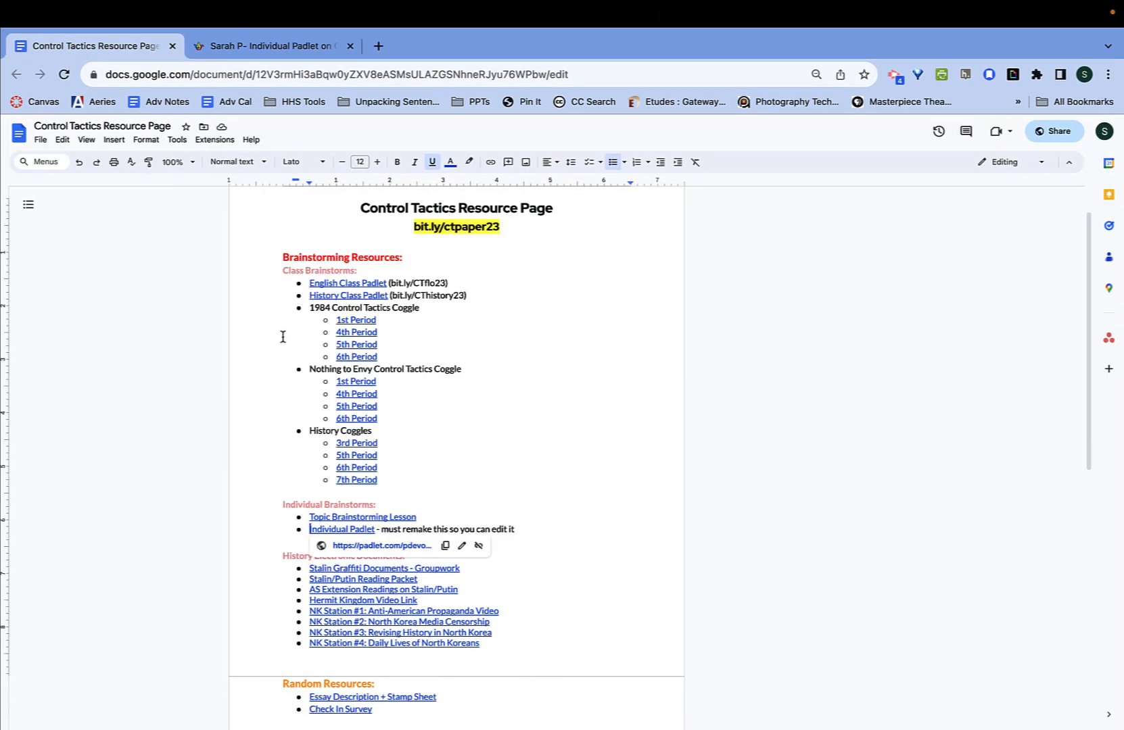
left_click(336, 284)
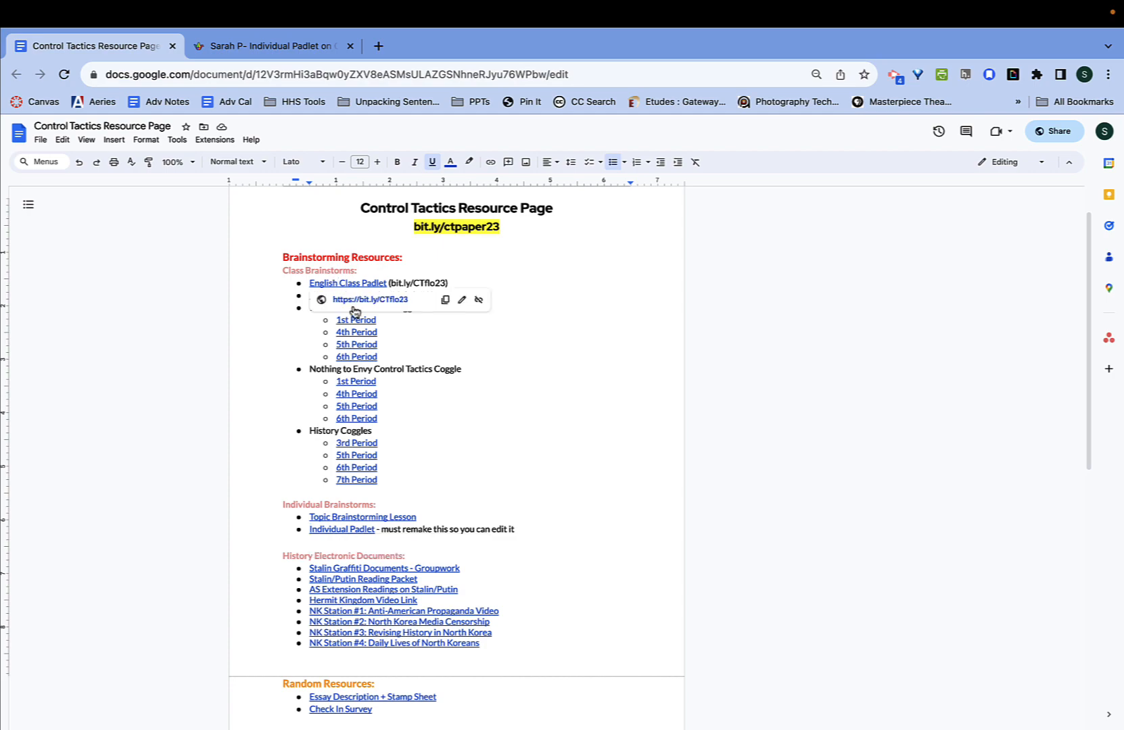
left_click(355, 302)
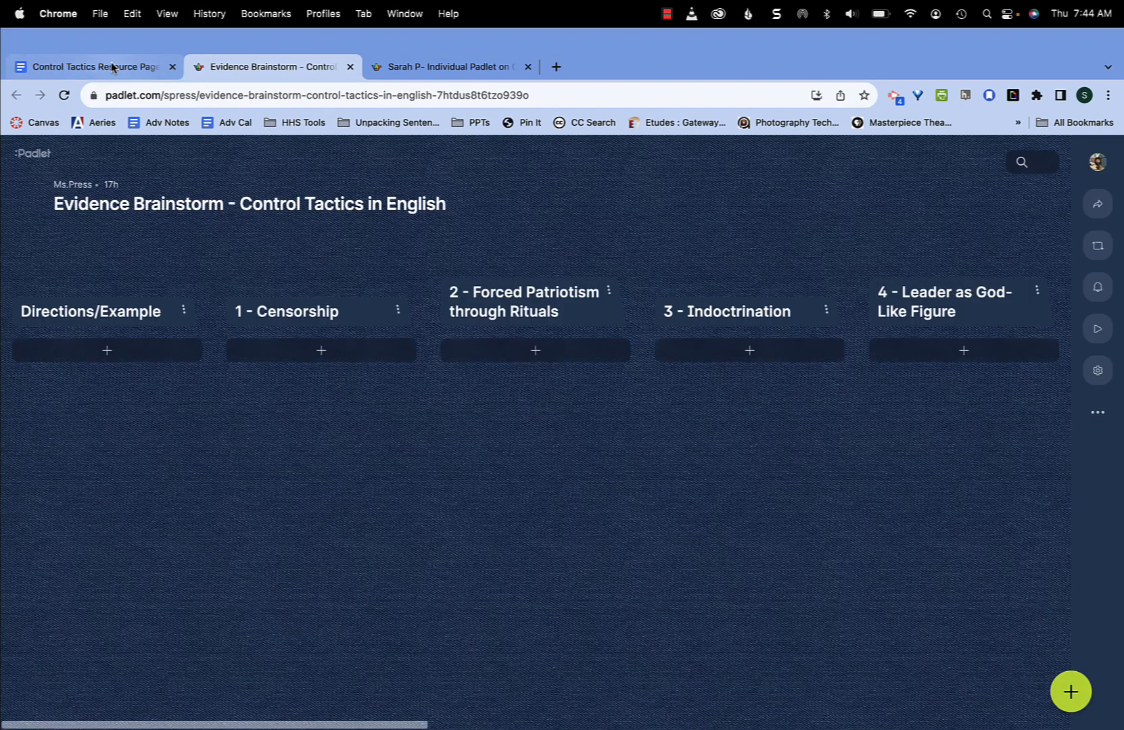
left_click(110, 67)
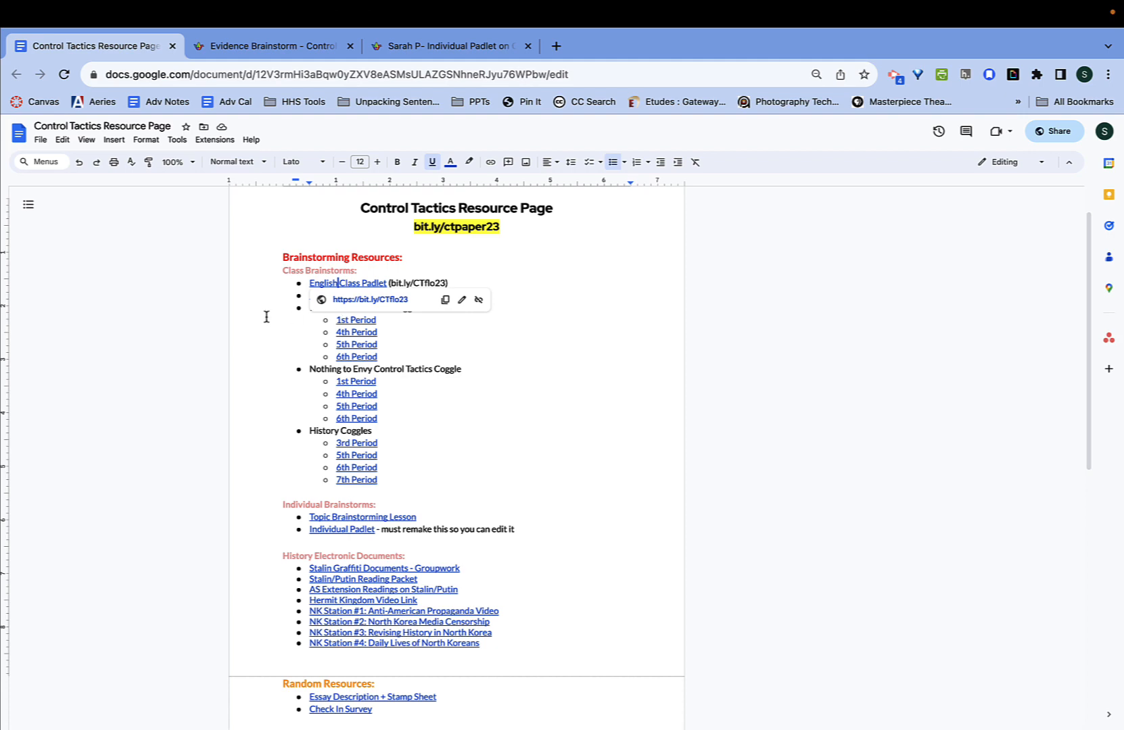
left_click(348, 321)
- Open the History Class Padlet in a new tab and view its Evidence Brainstorm board
left_click(357, 296)
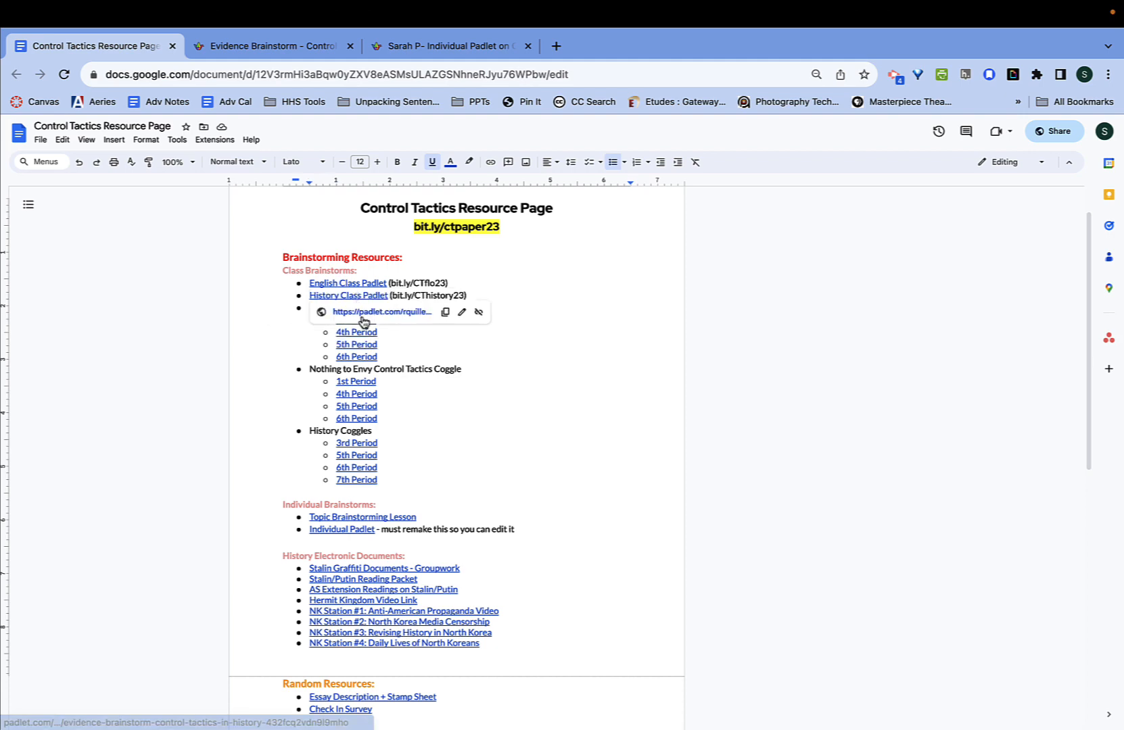
left_click(366, 313)
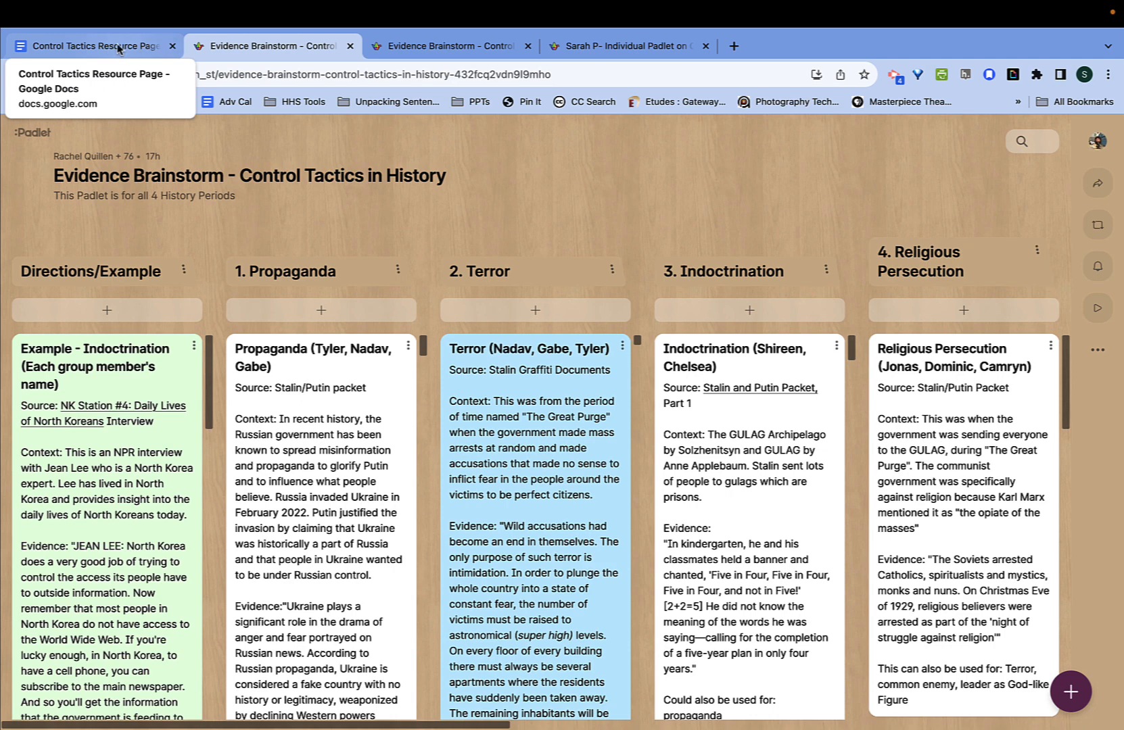
left_click(108, 46)
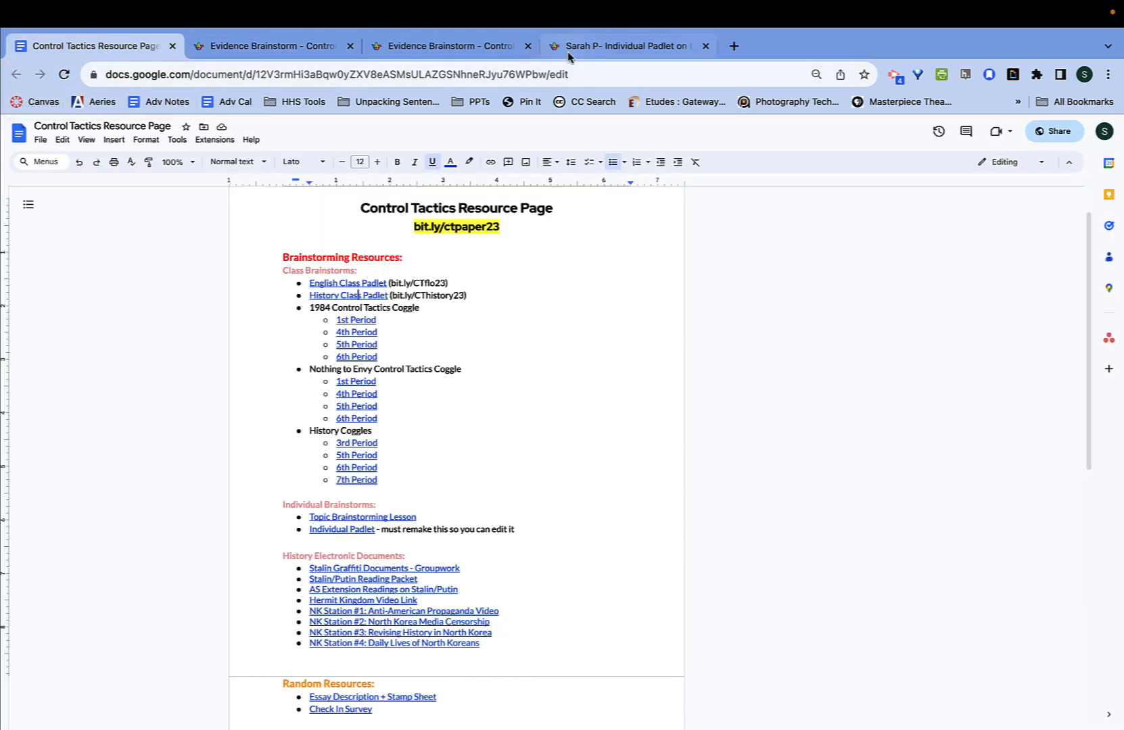
left_click(626, 46)
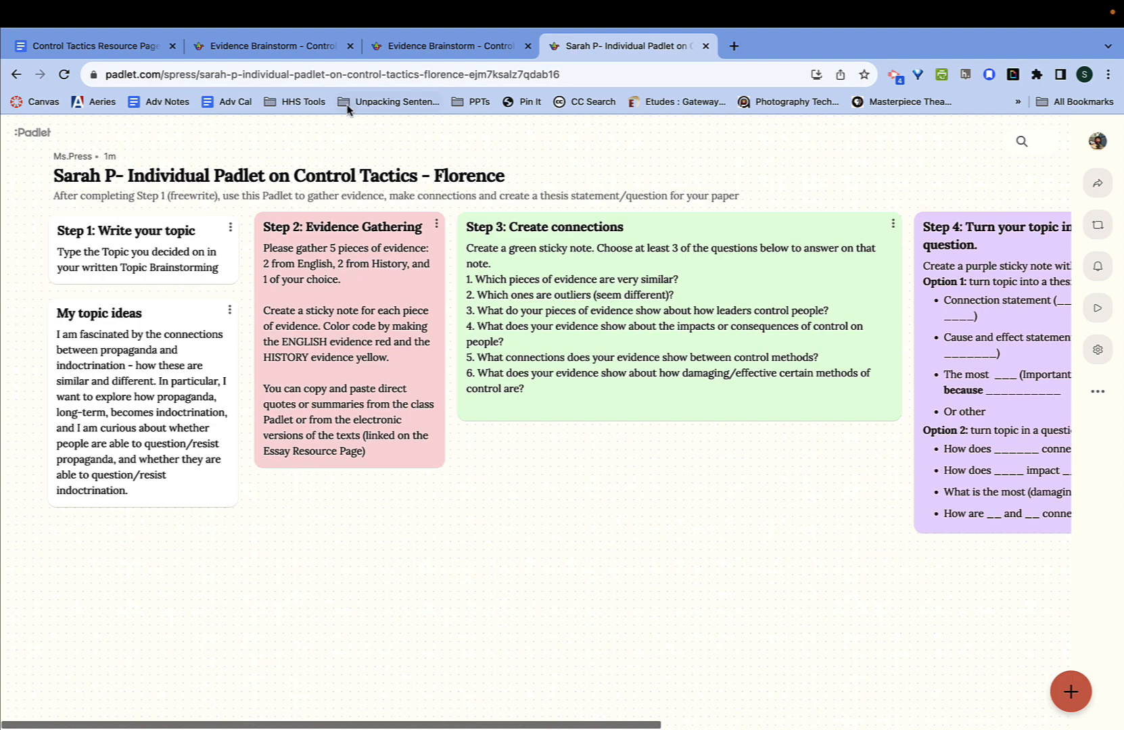
left_click(291, 46)
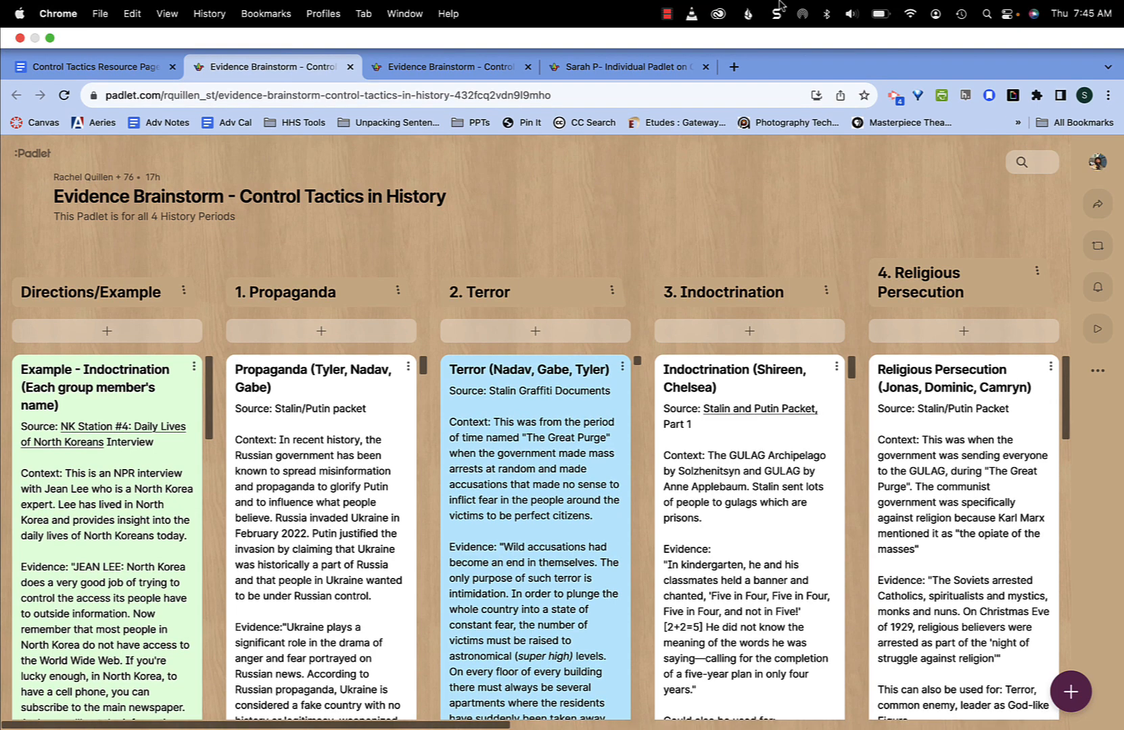
- Scroll the History board's columns to find the Stalin/Putin Ukraine propaganda post under 1. Propaganda
left_click(667, 15)
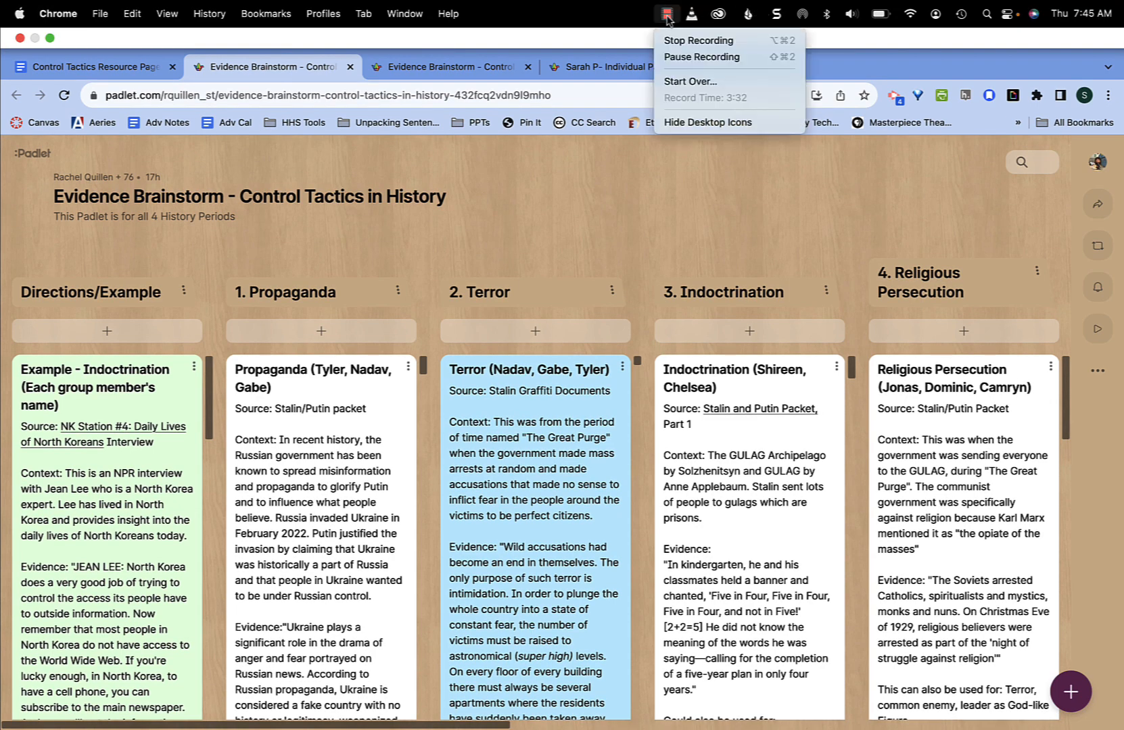
left_click(696, 55)
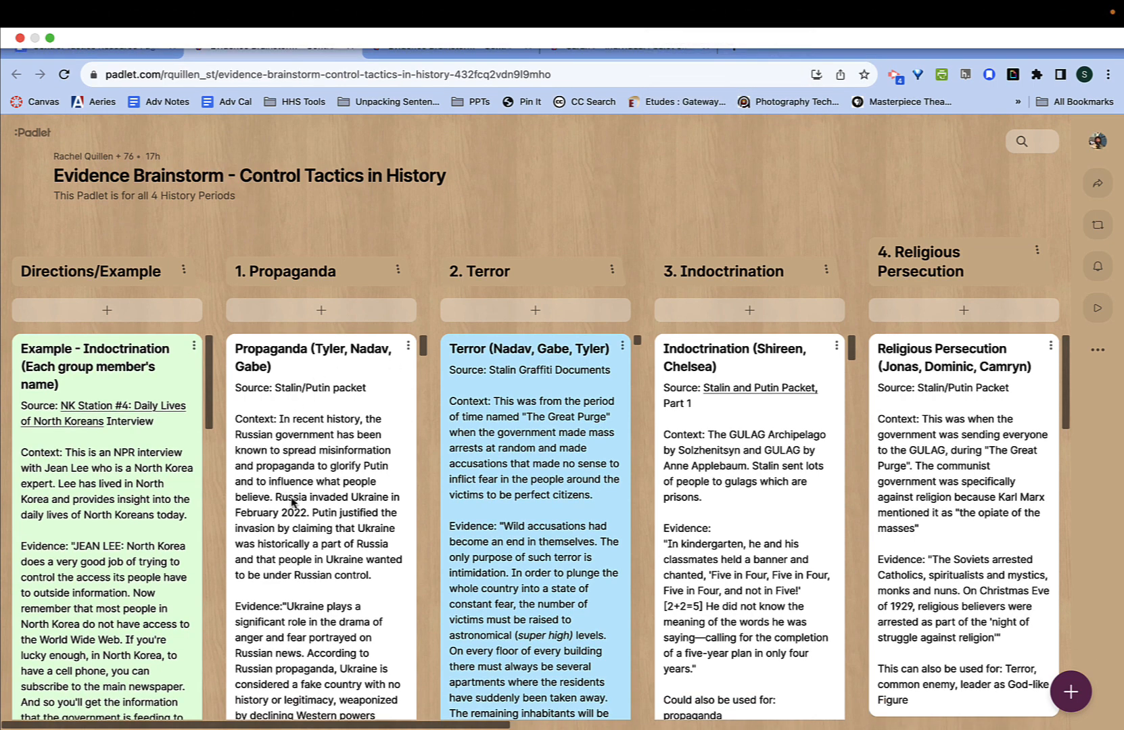
scroll(292, 502, "right", 2)
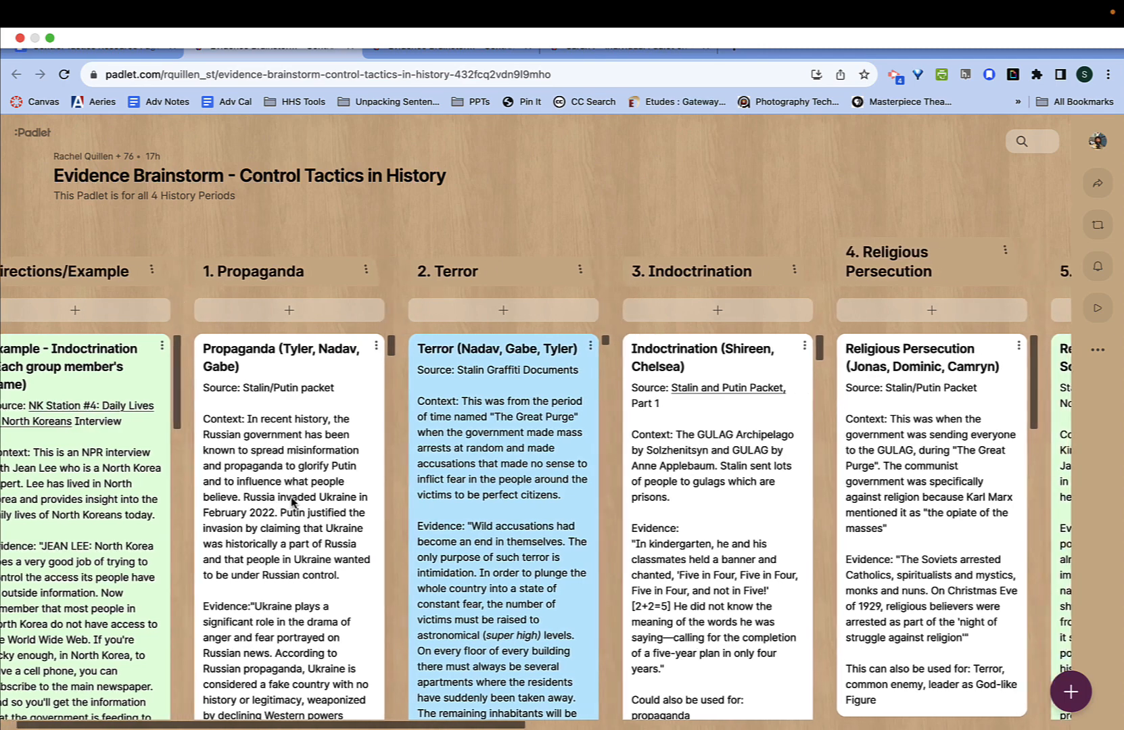
scroll(300, 475, "right", 8)
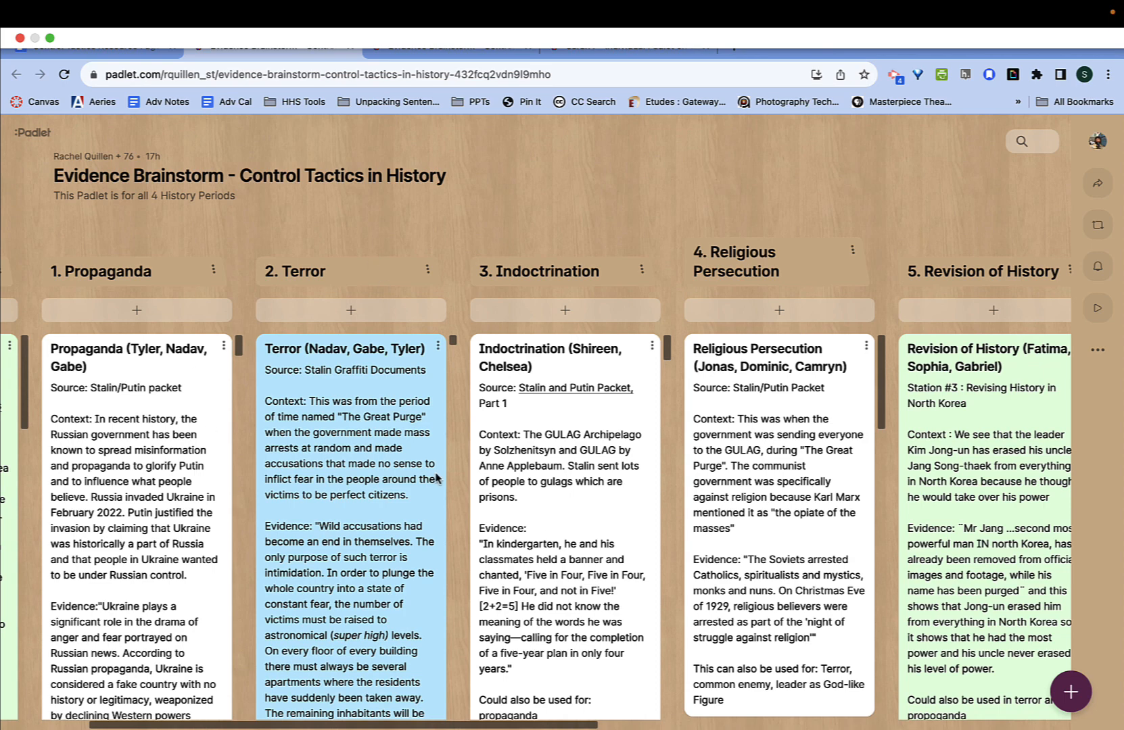
scroll(439, 480, "right", 2)
scroll(487, 534, "down", 2)
scroll(522, 575, "down", 2)
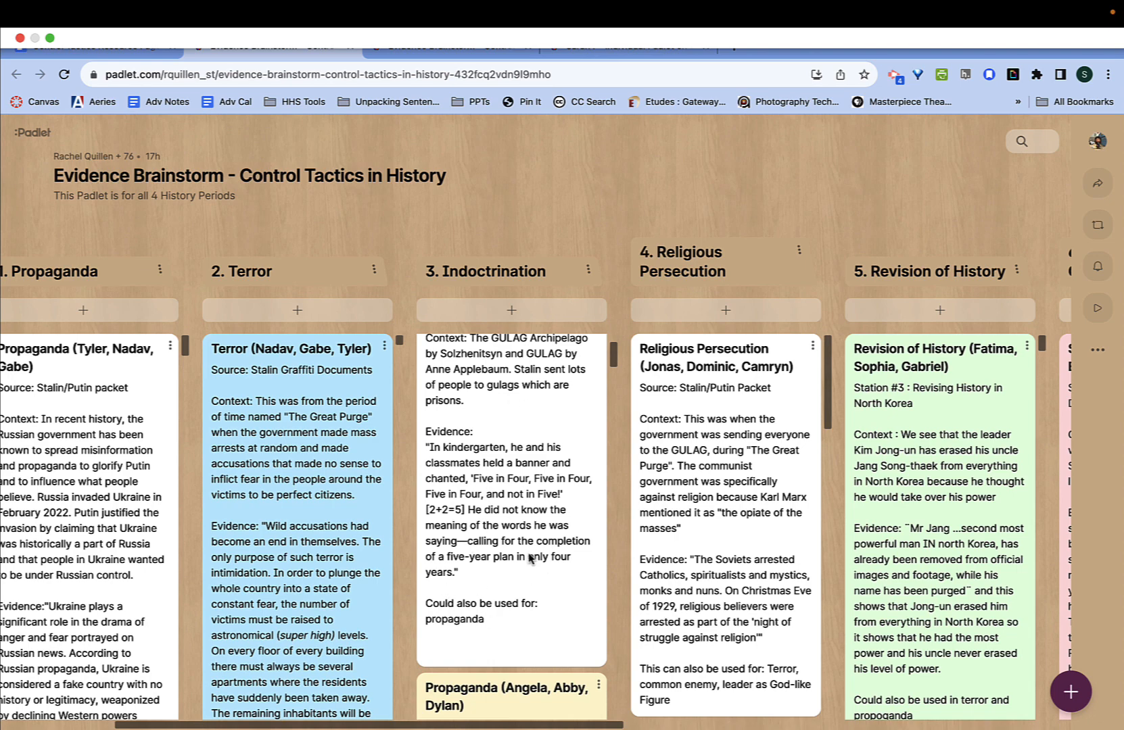
scroll(530, 558, "down", 1)
scroll(776, 593, "down", 6)
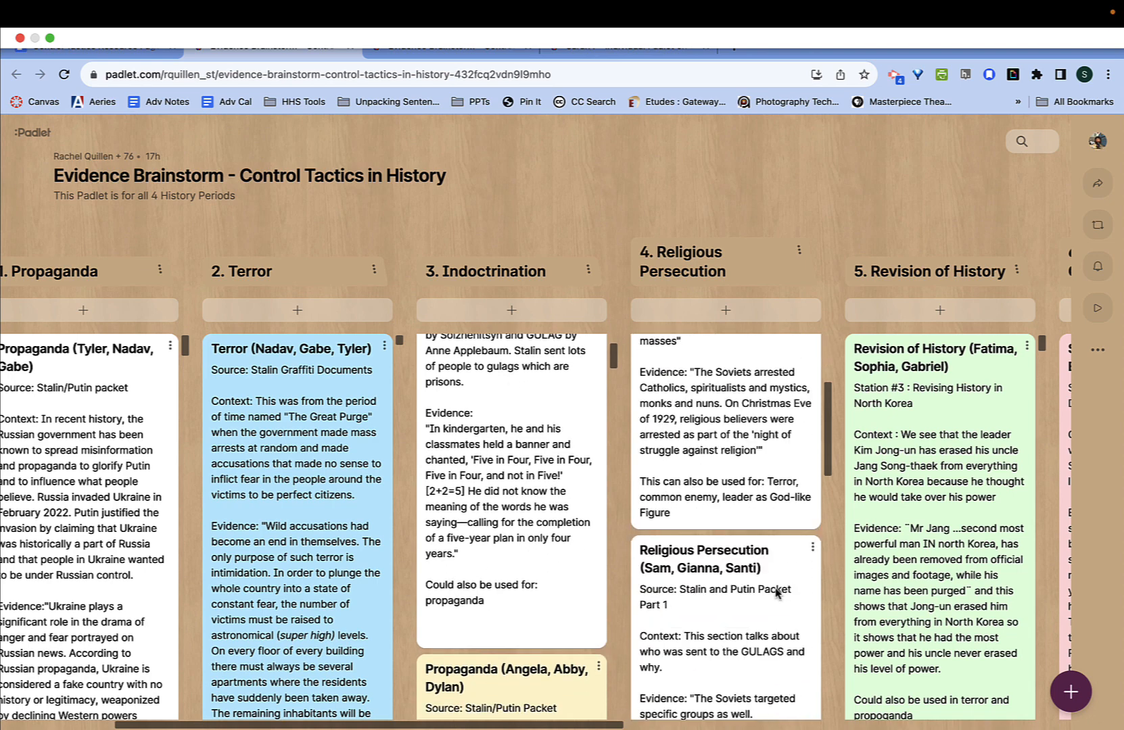
scroll(776, 594, "down", 12)
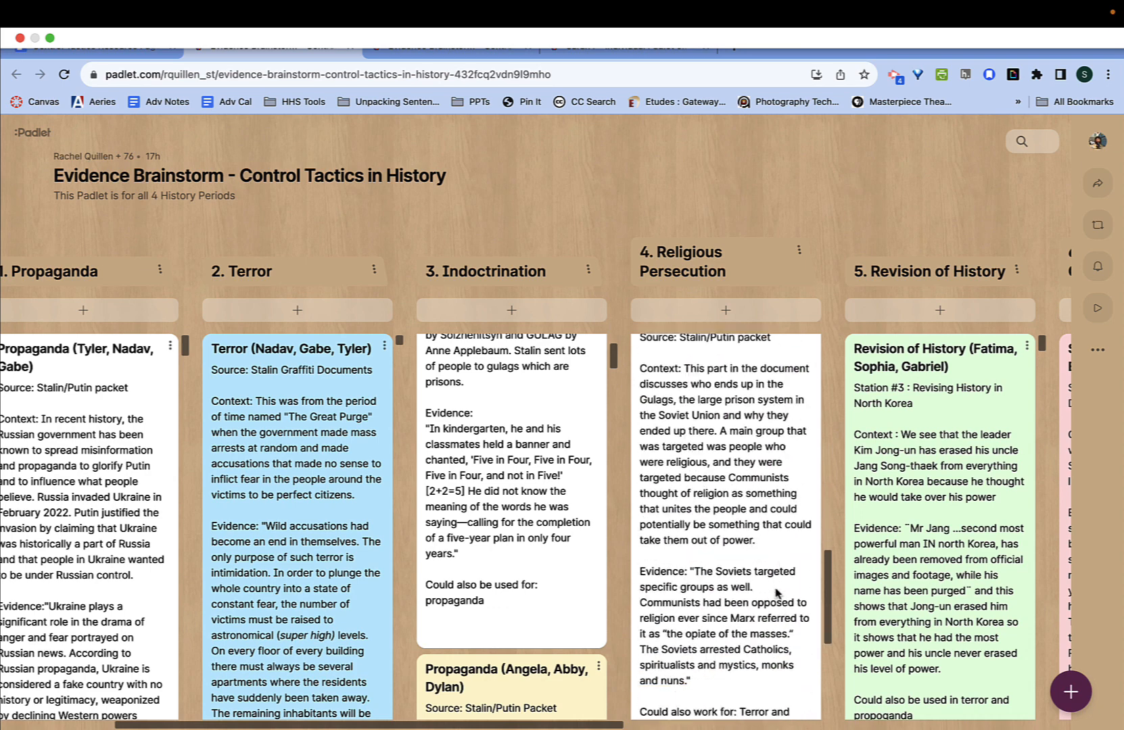
scroll(776, 594, "up", 15)
scroll(514, 474, "up", 3)
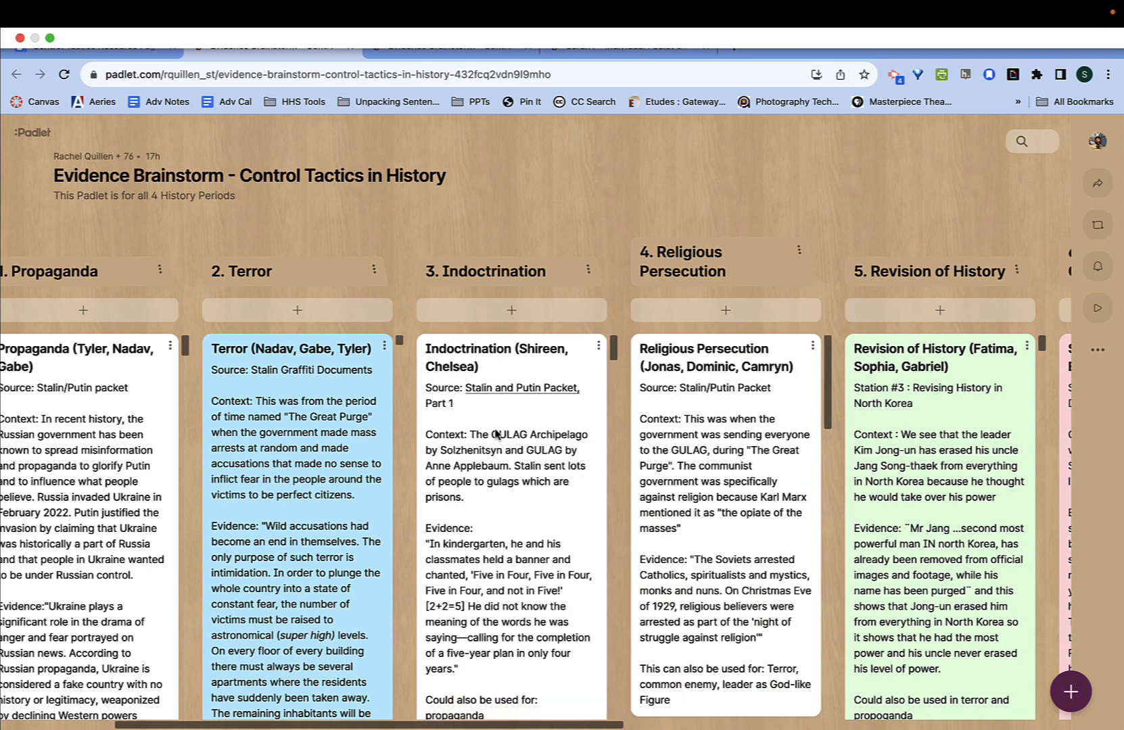
scroll(497, 434, "left", 5)
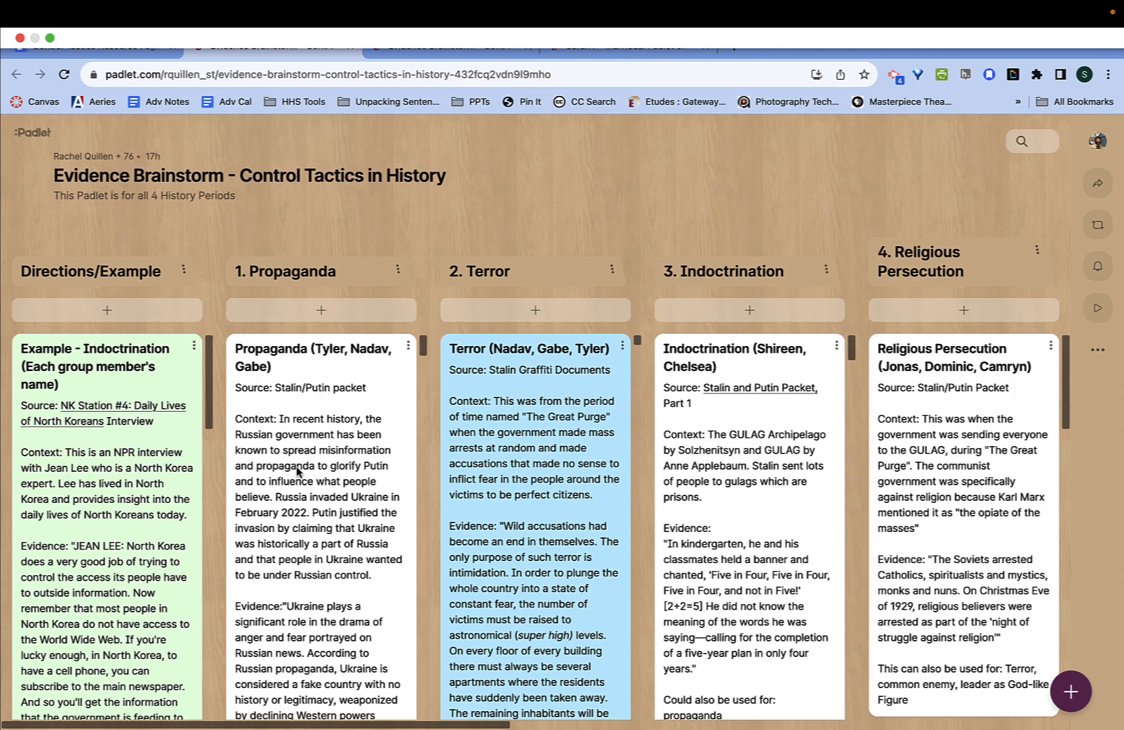
scroll(301, 459, "down", 2)
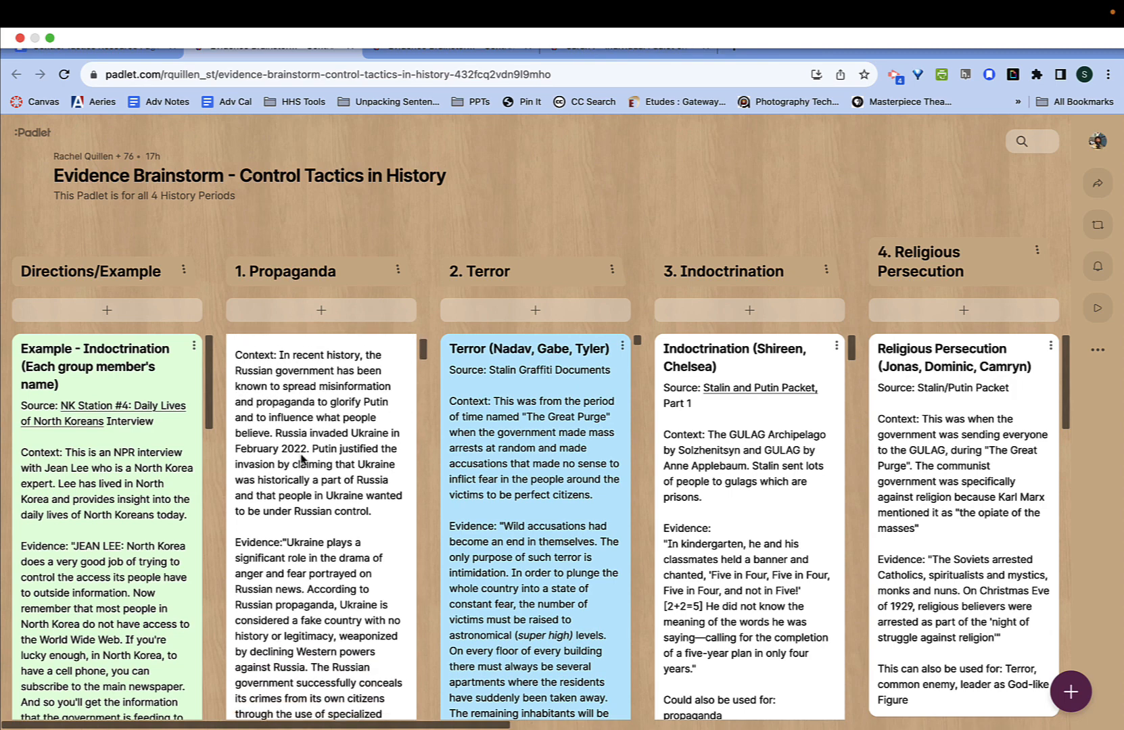
scroll(301, 458, "down", 6)
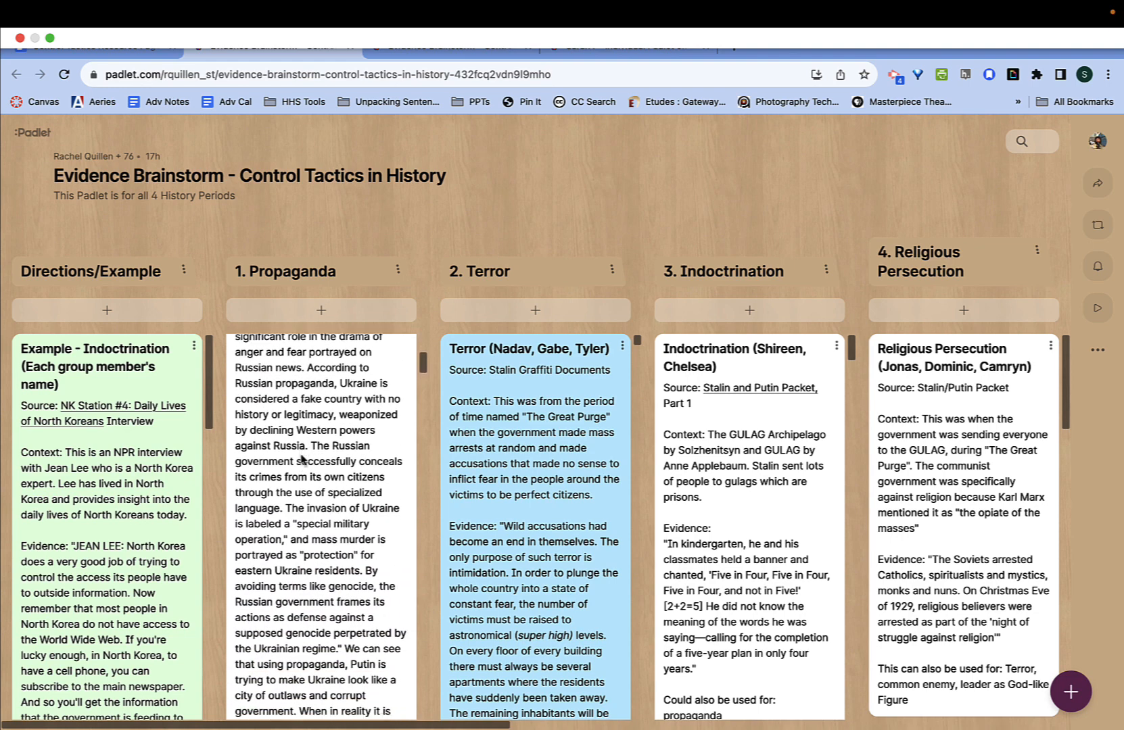
scroll(301, 458, "down", 8)
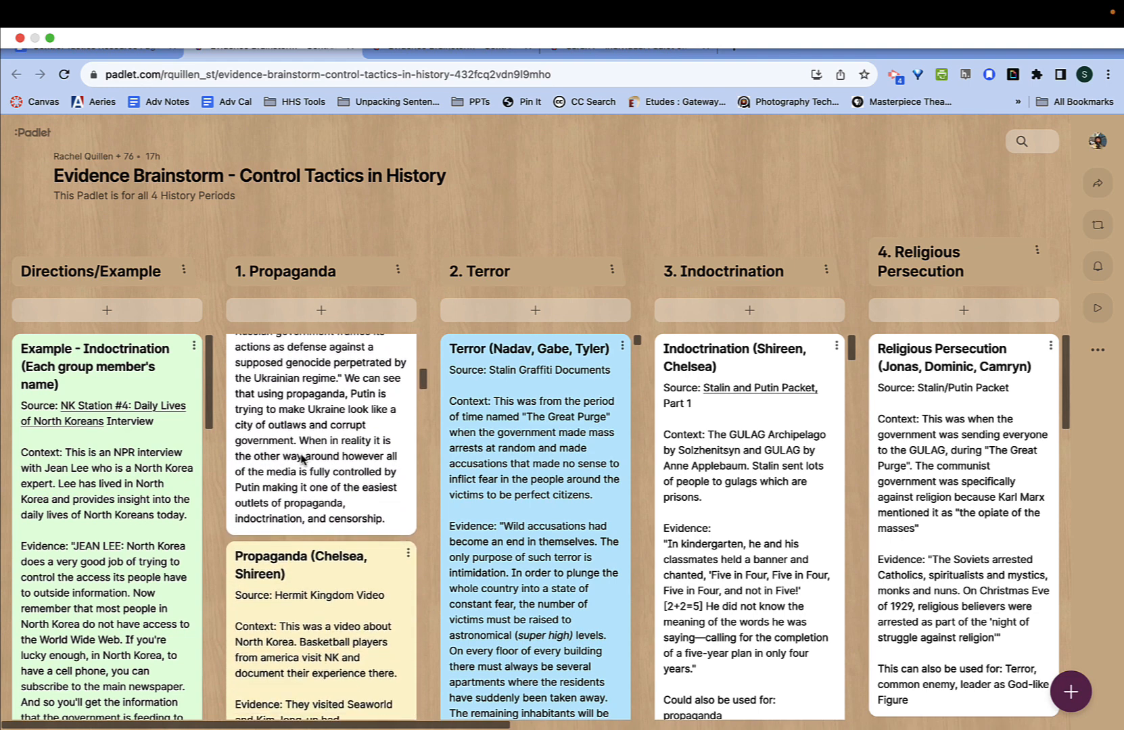
scroll(301, 459, "down", 15)
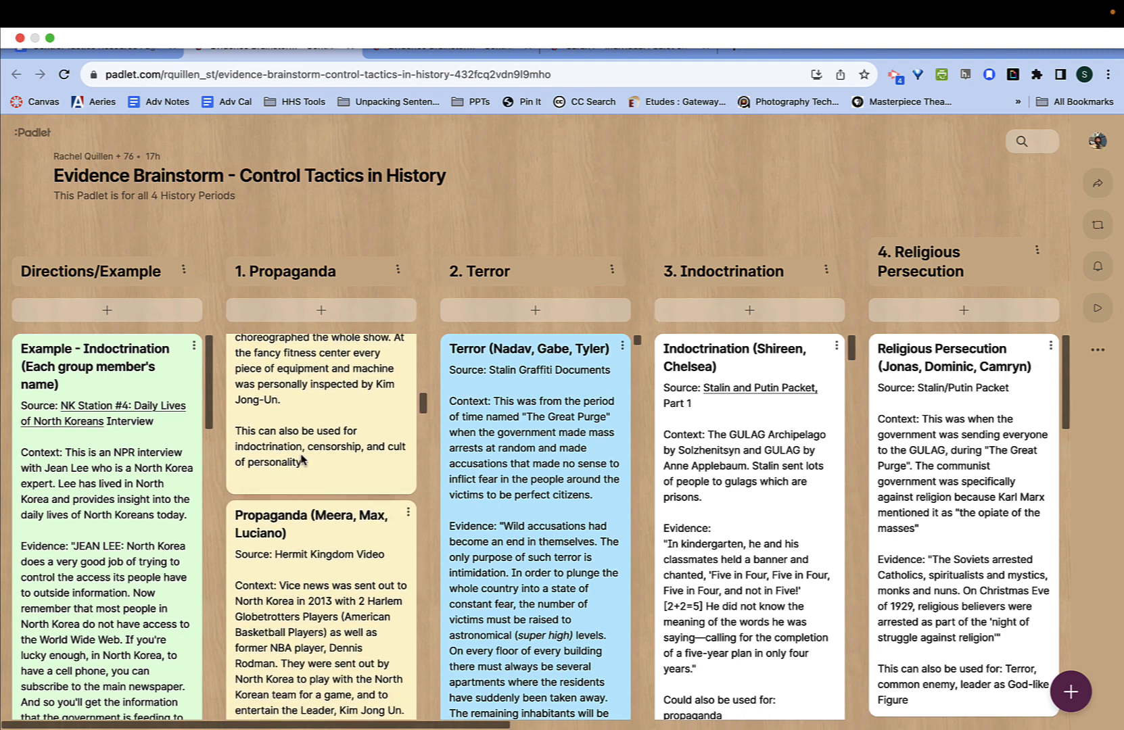
scroll(301, 458, "down", 5)
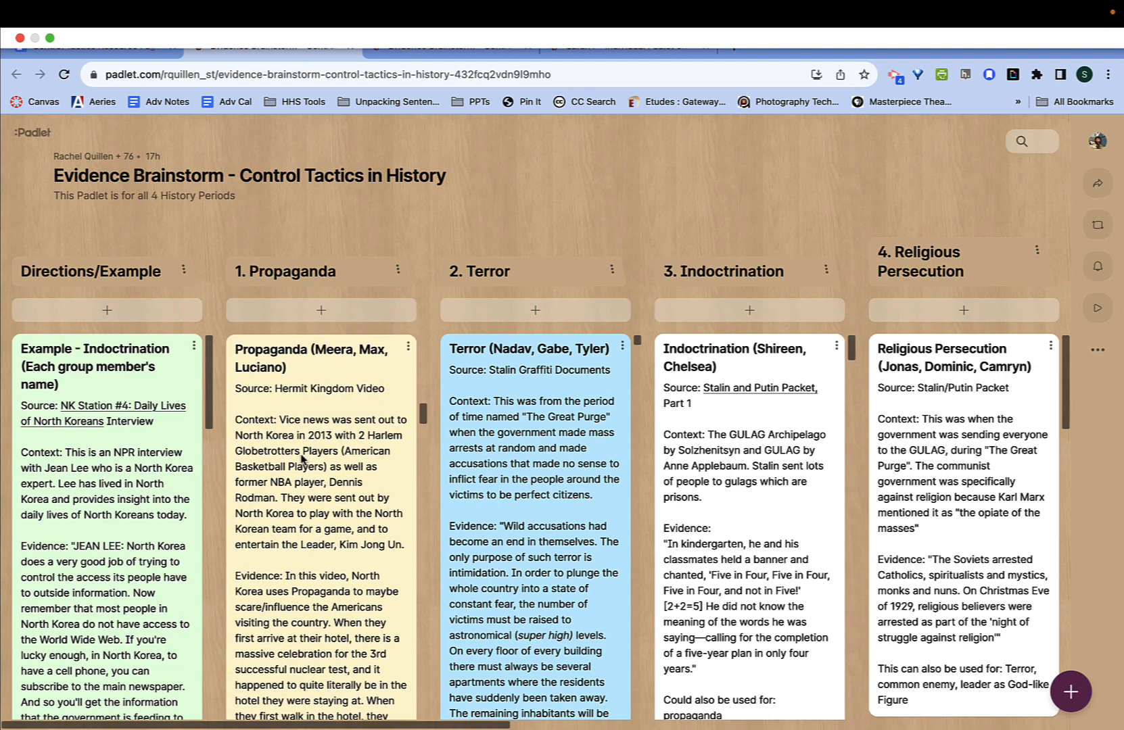
scroll(301, 459, "up", 10)
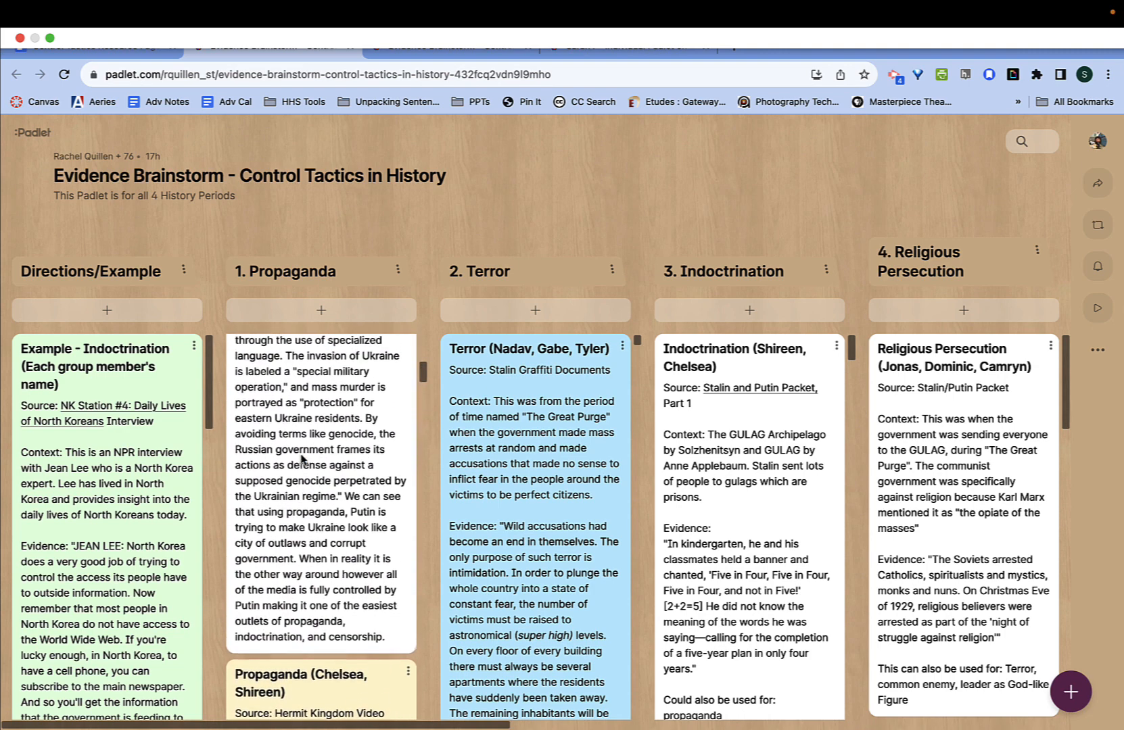
scroll(302, 459, "up", 14)
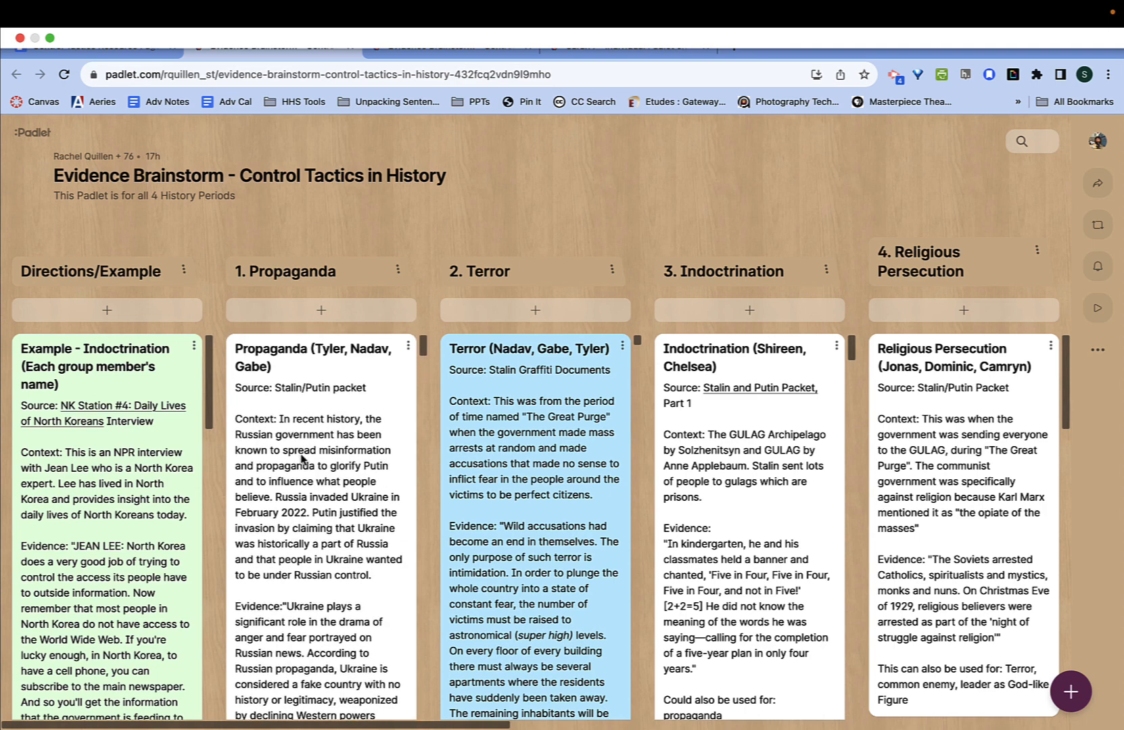
- Play the History board as a slideshow and advance to slide 7, the Russian propaganda post
left_click(1097, 309)
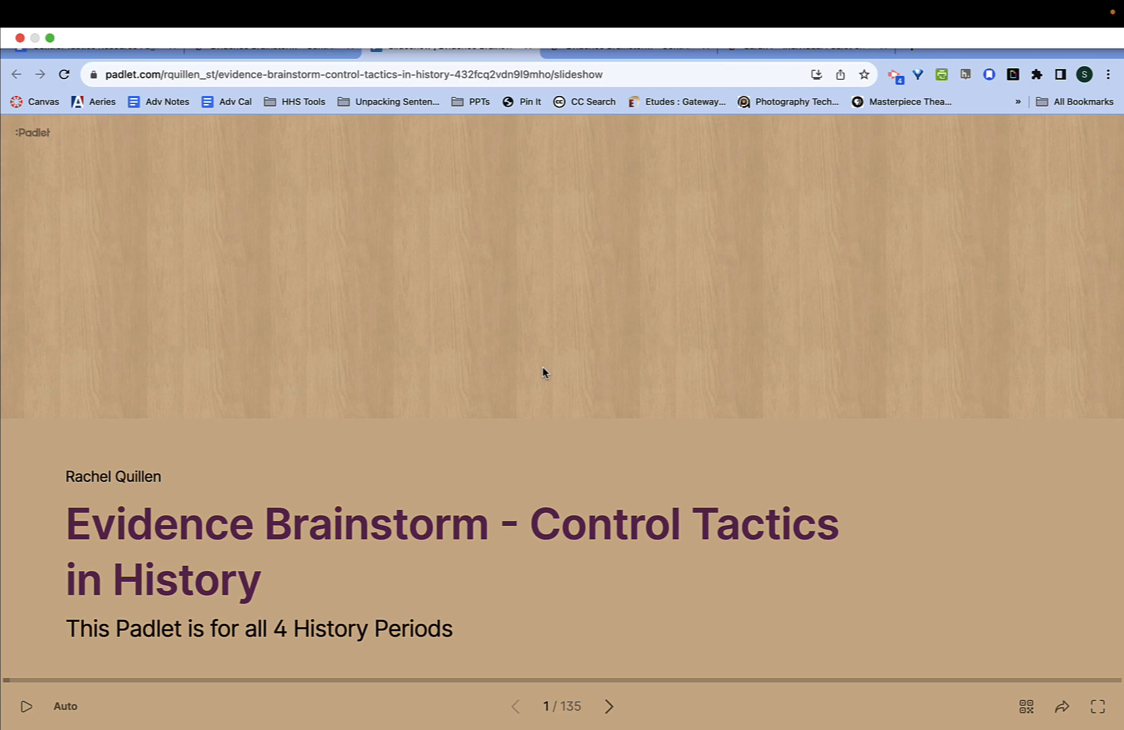
left_click(609, 707)
left_click(609, 707)
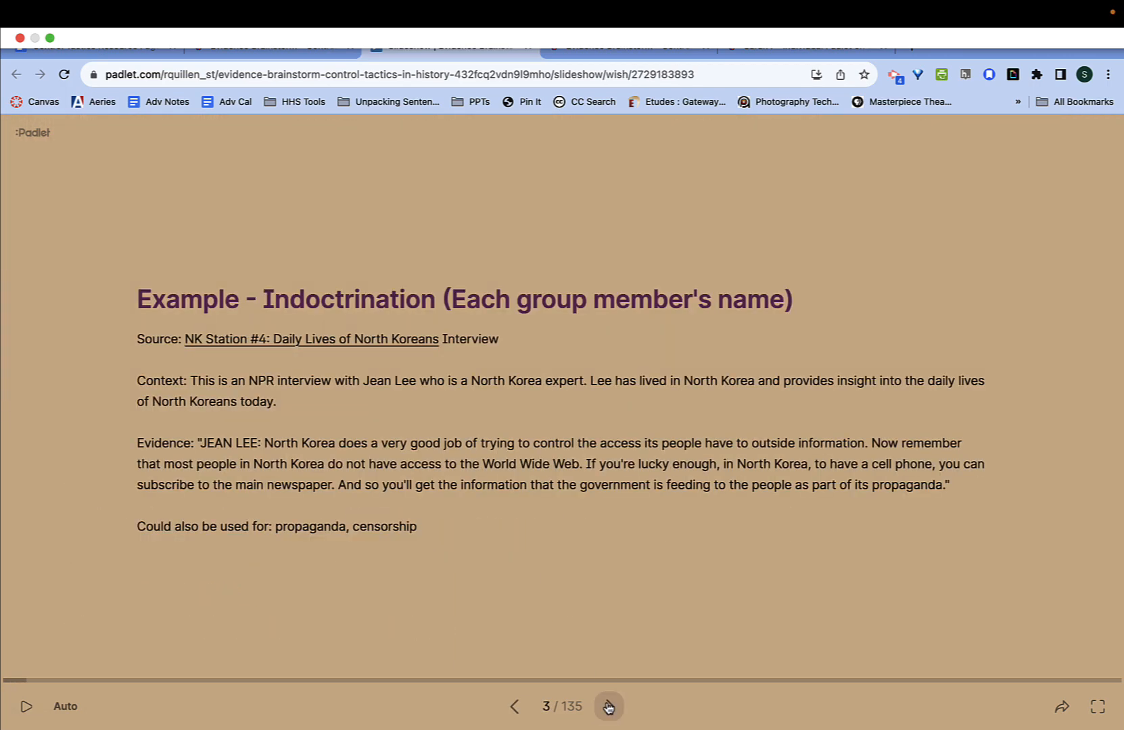
left_click(609, 706)
left_click(609, 707)
left_click(609, 706)
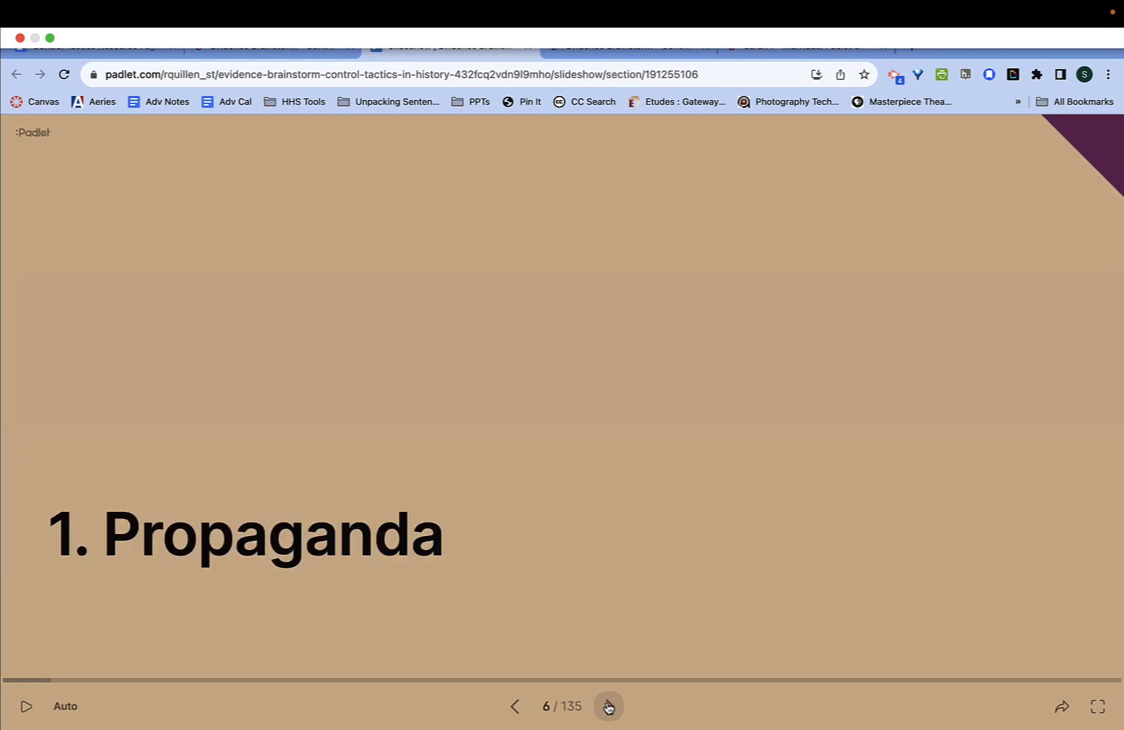
left_click(609, 707)
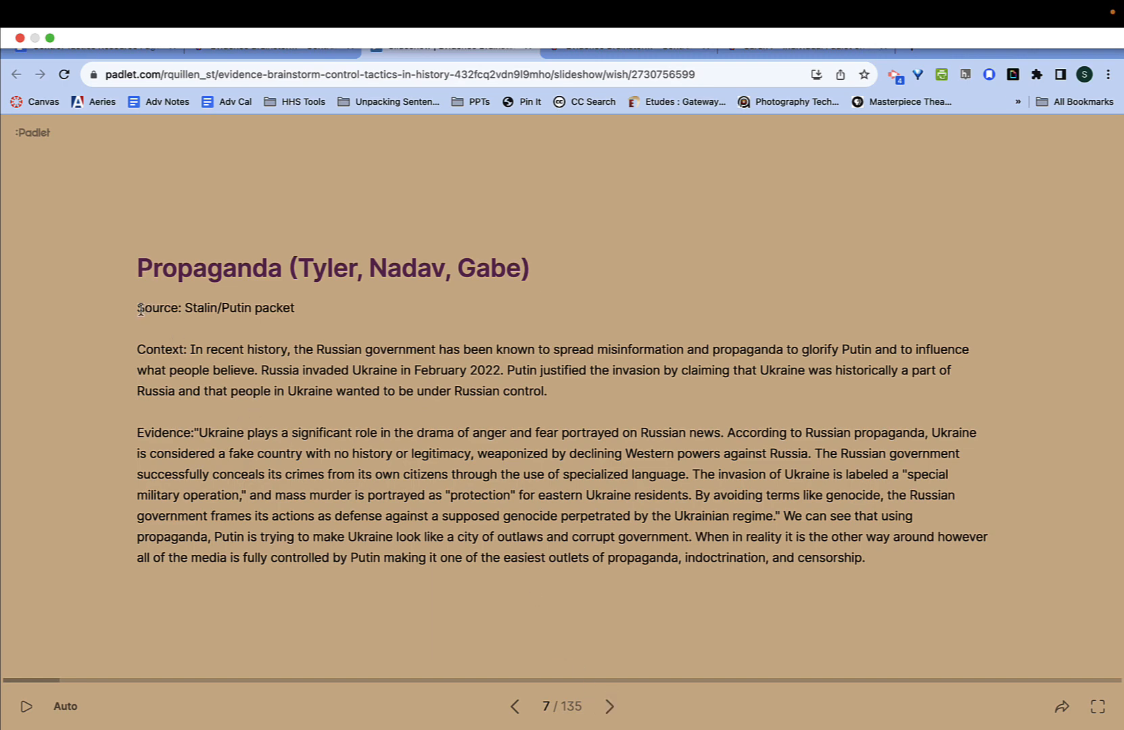
- Select the slide's Source, Context and Evidence text, then switch to the individual Control Tactics Padlet
left_click_drag(135, 308, 282, 347)
left_click_drag(493, 447, 689, 488)
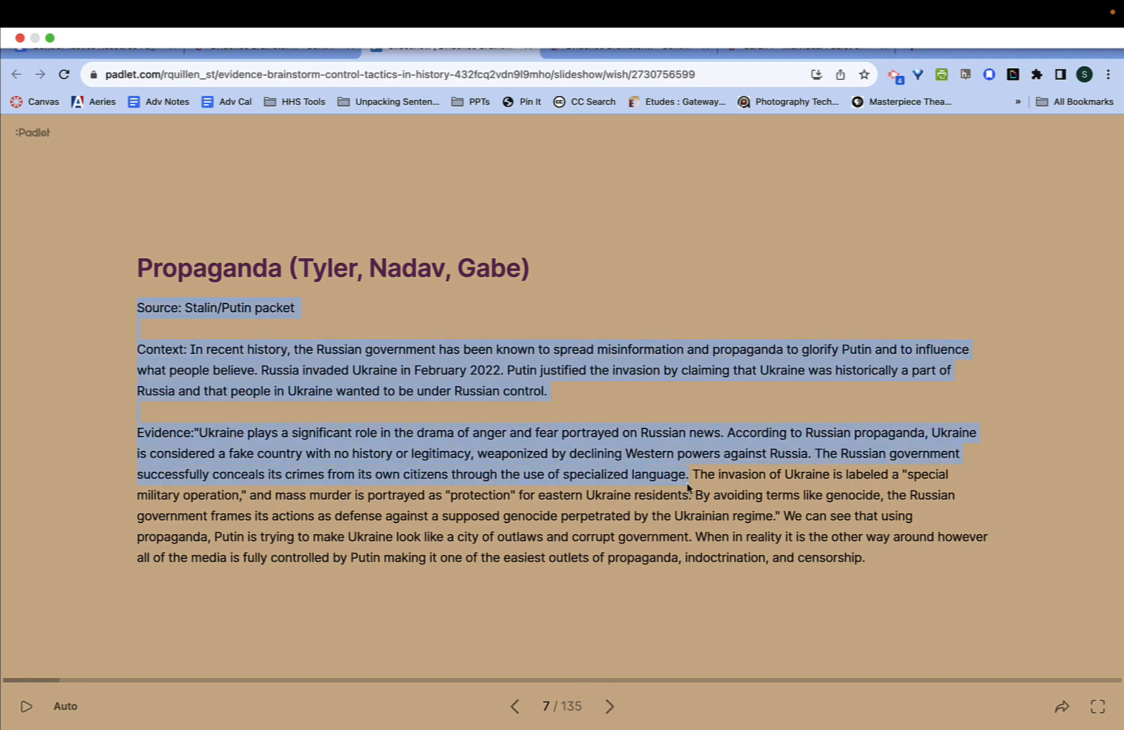
left_click_drag(862, 549, 887, 564)
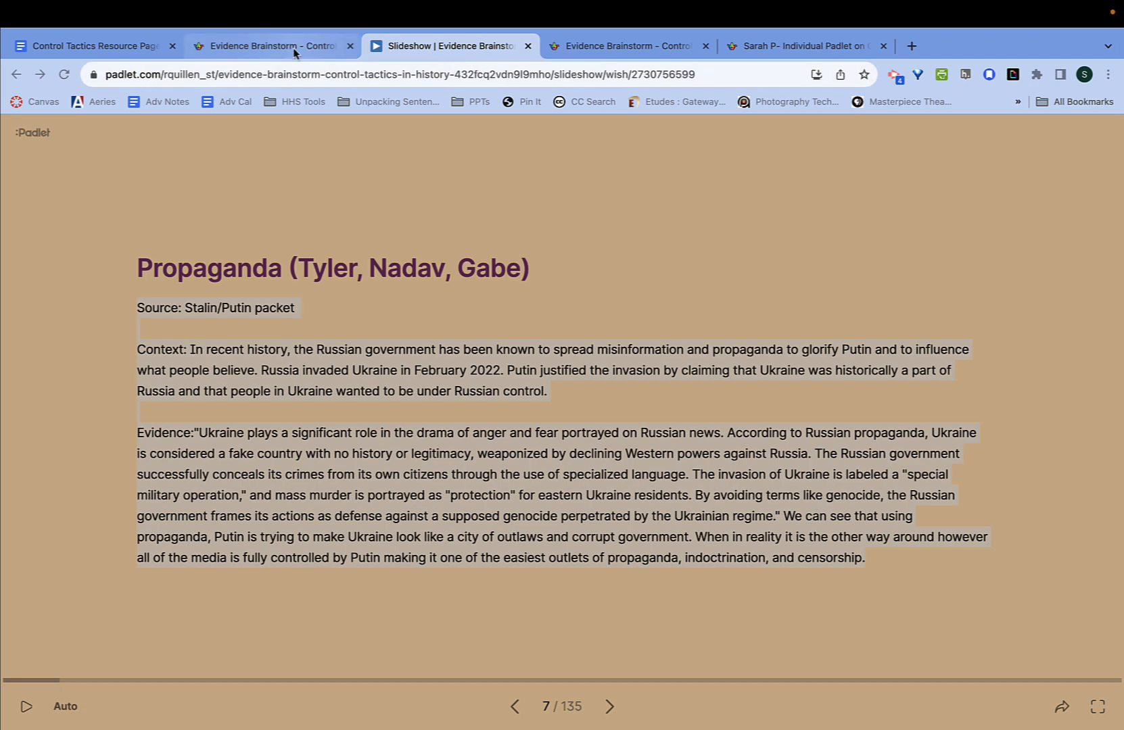
left_click(760, 53)
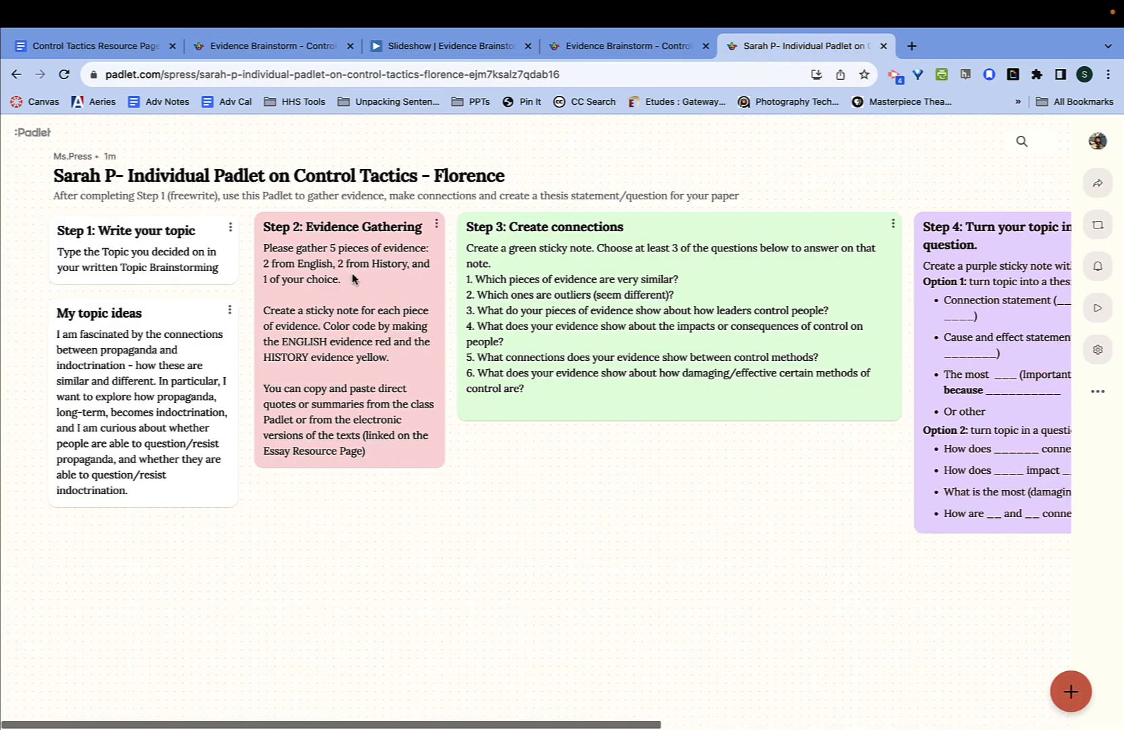
- Publish a yellow 'Russian specialized language' post containing the pasted source, context and evidence
double_click(311, 529)
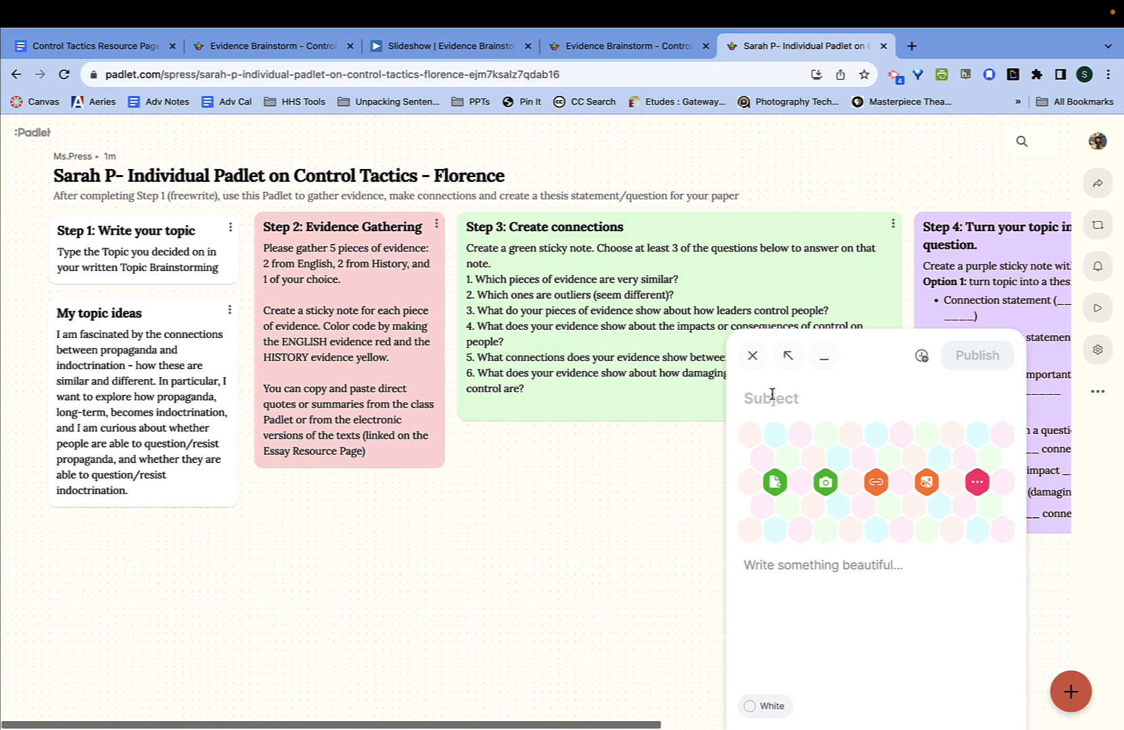
type("Russian sp")
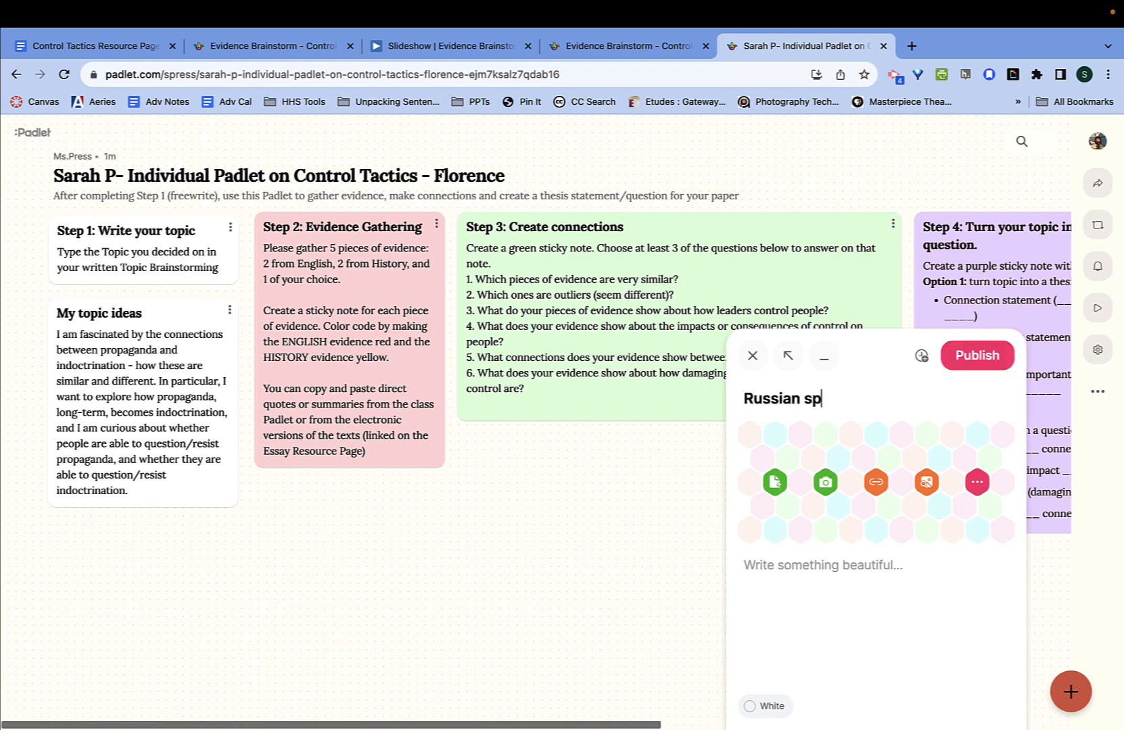
type("ecialized l")
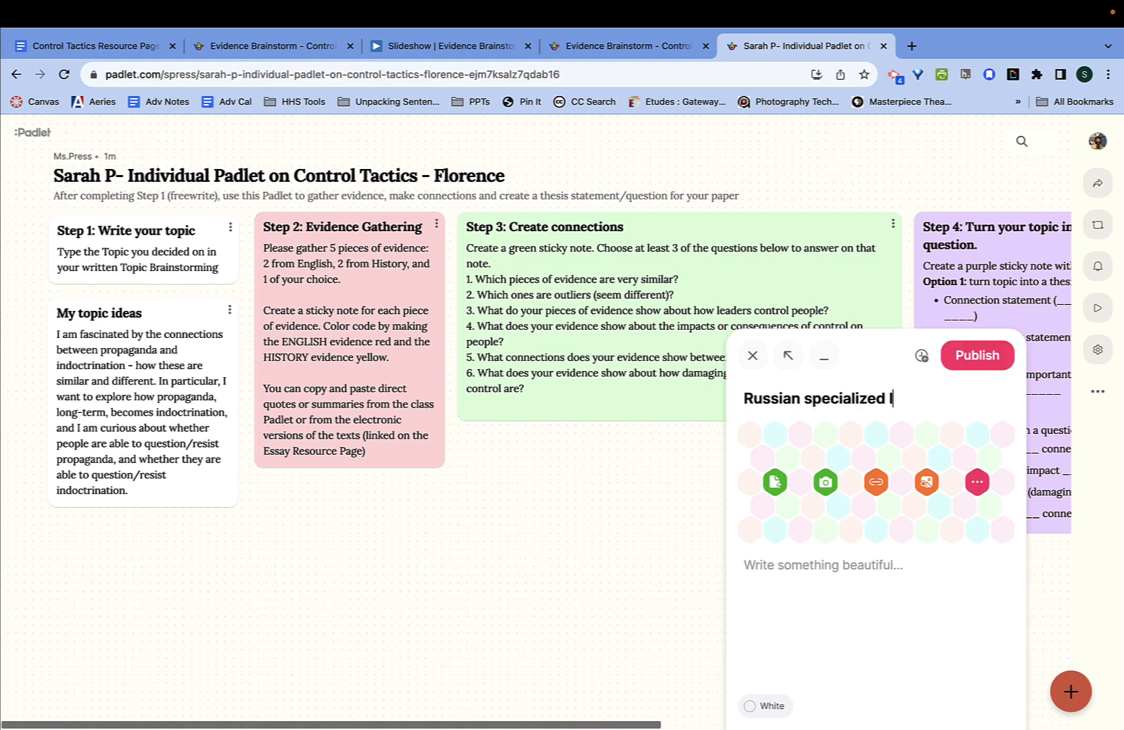
type("anguage")
left_click(778, 567)
key("super+v")
scroll(810, 457, "down", 6)
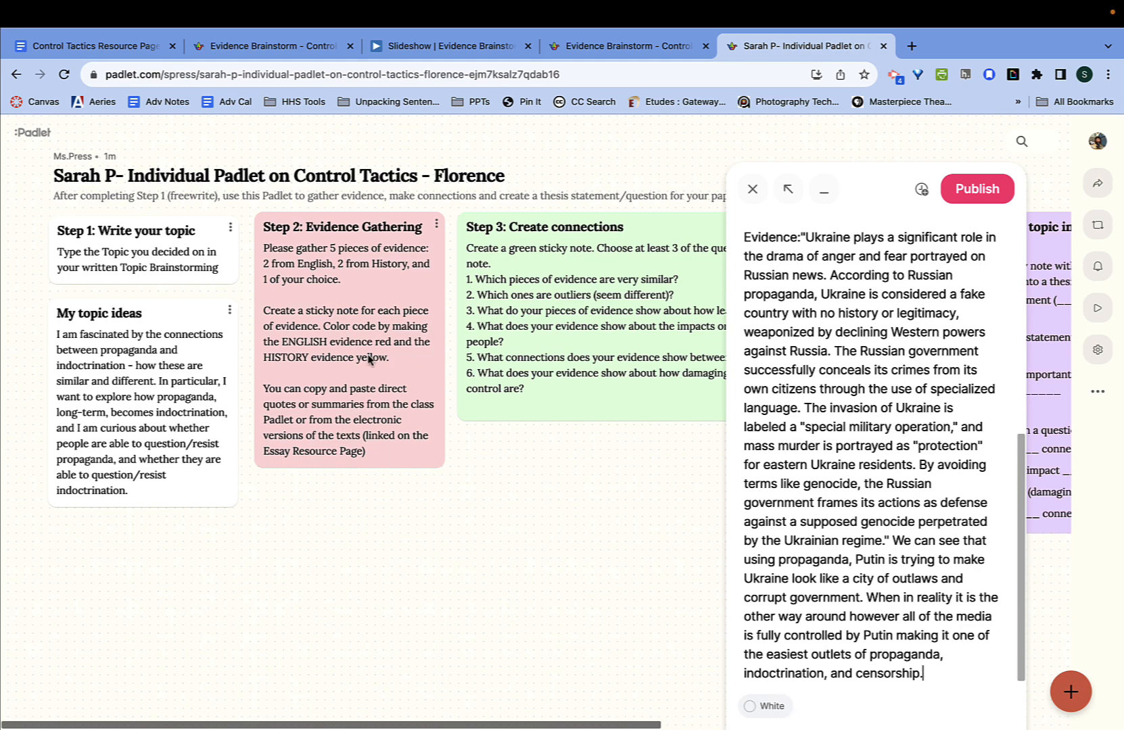
left_click(760, 707)
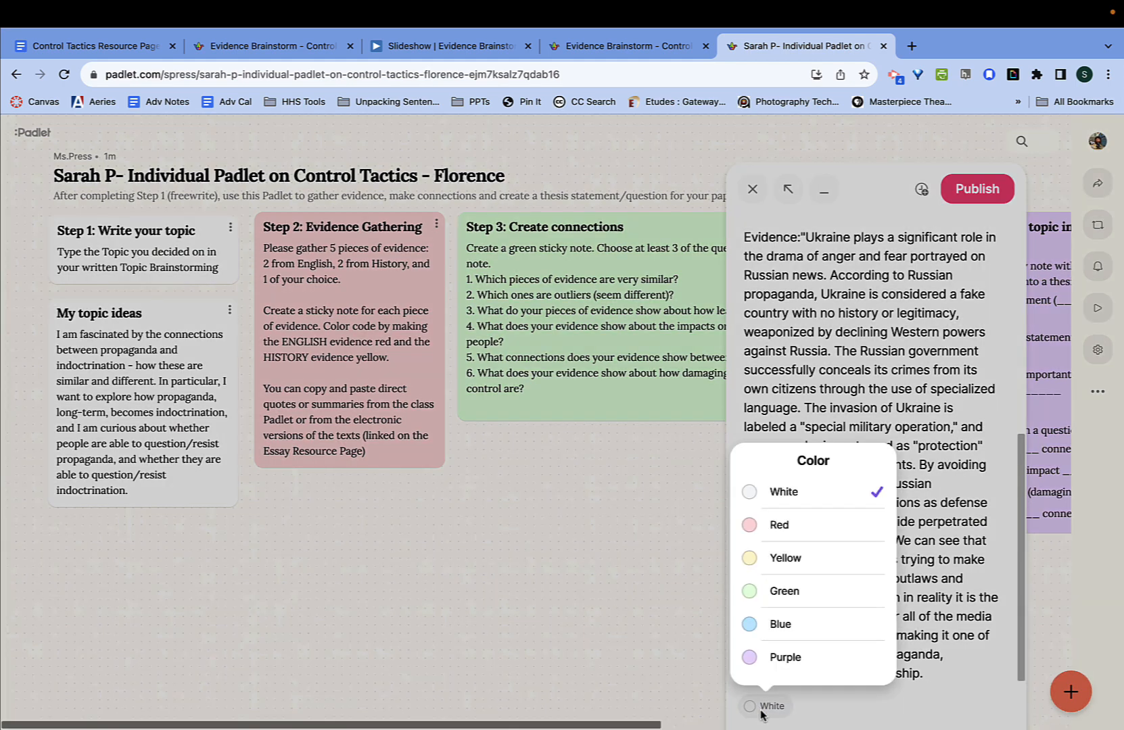
left_click(750, 556)
left_click(980, 188)
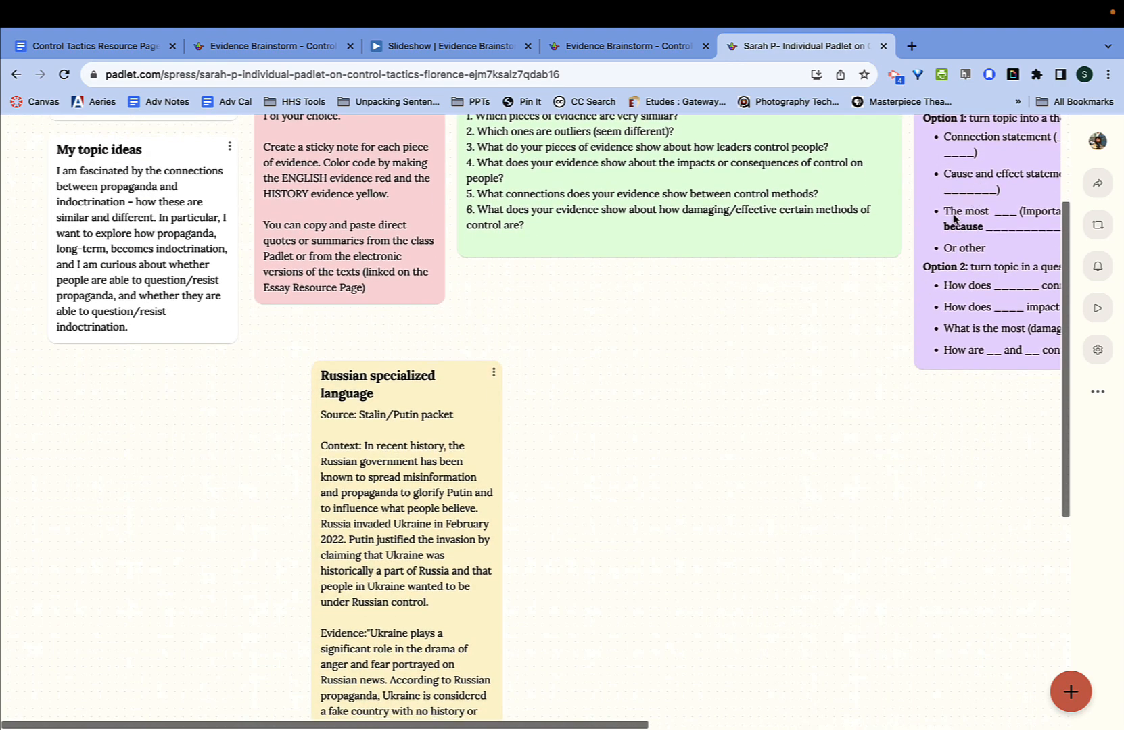
- Move the yellow Russian-language post left below the topic ideas and widen it
left_click_drag(386, 479, 216, 506)
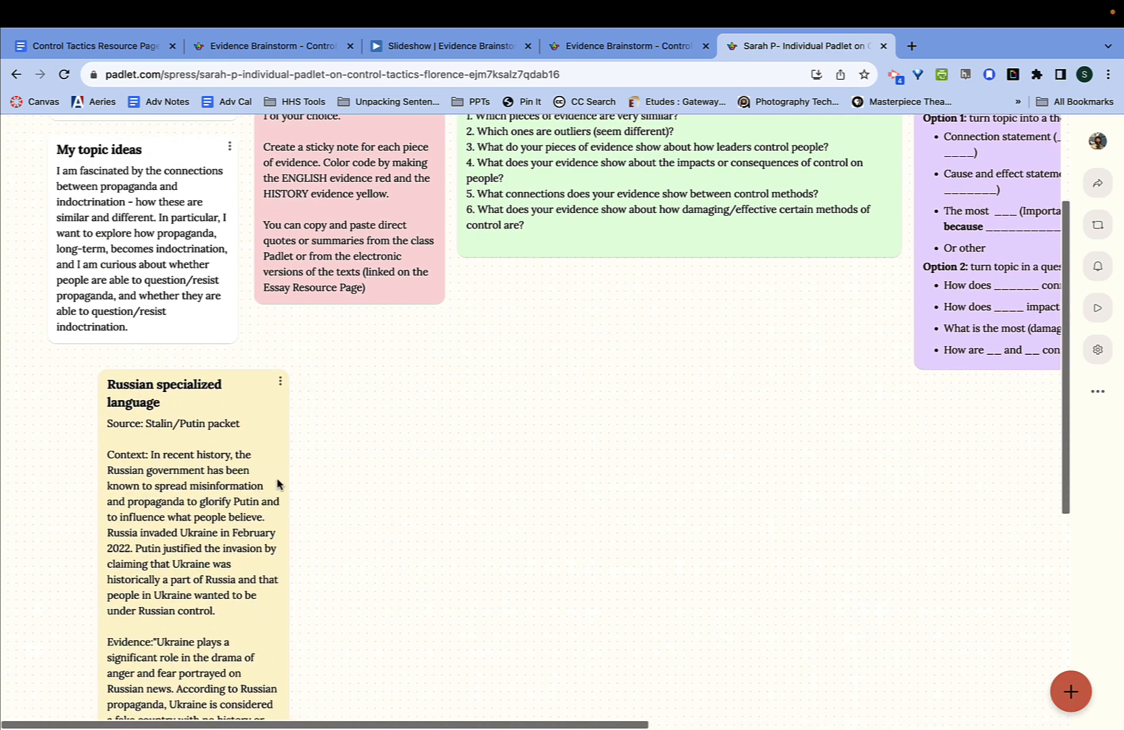
left_click_drag(289, 477, 449, 420)
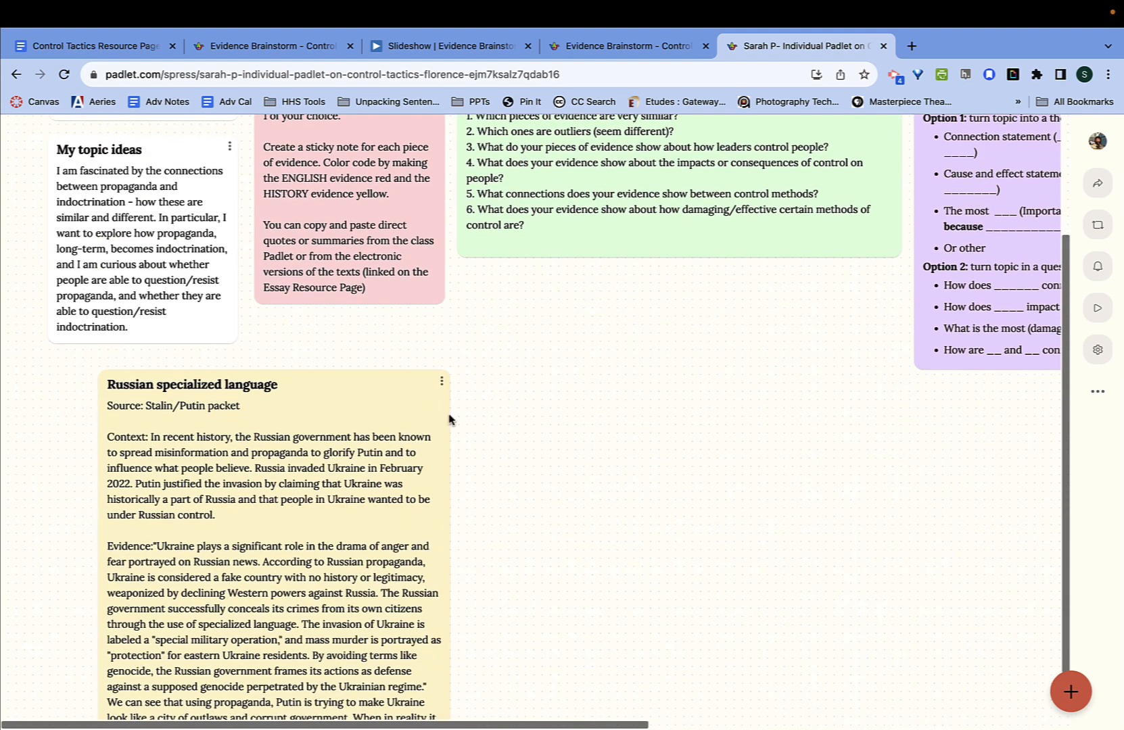
scroll(397, 467, "up", 2)
- Switch to the English 'Evidence Brainstorm - Control Tactics' board
mouse_move(414, 9)
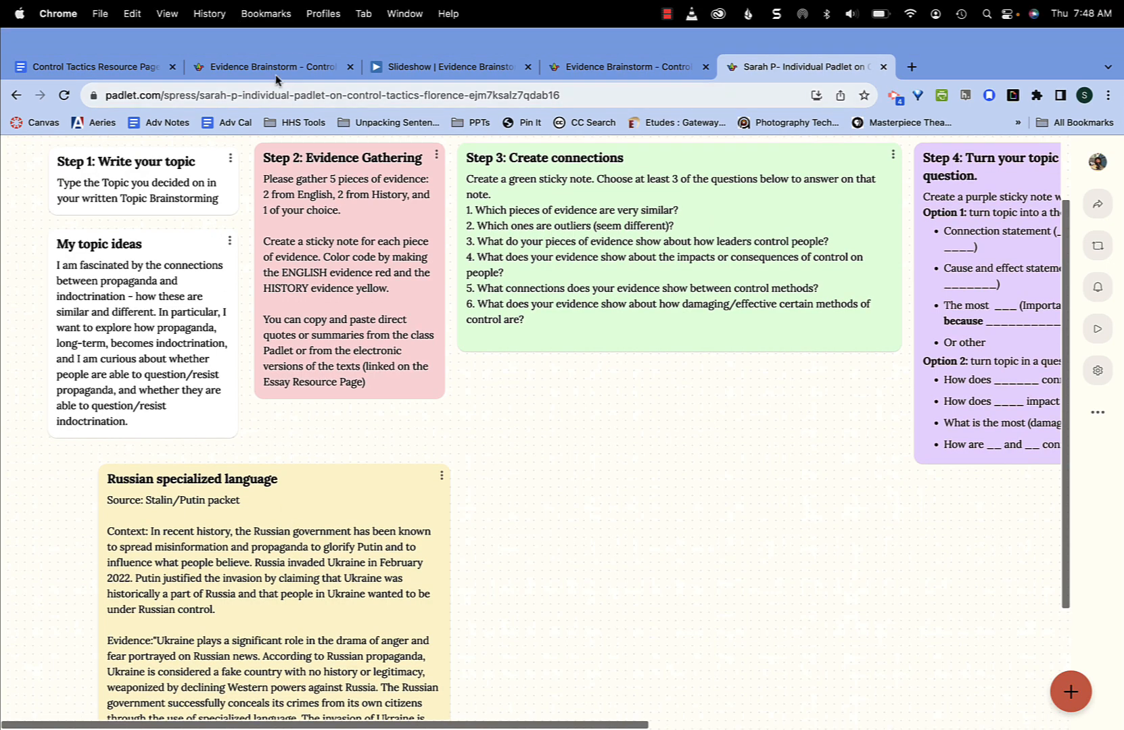
left_click(280, 68)
left_click(597, 68)
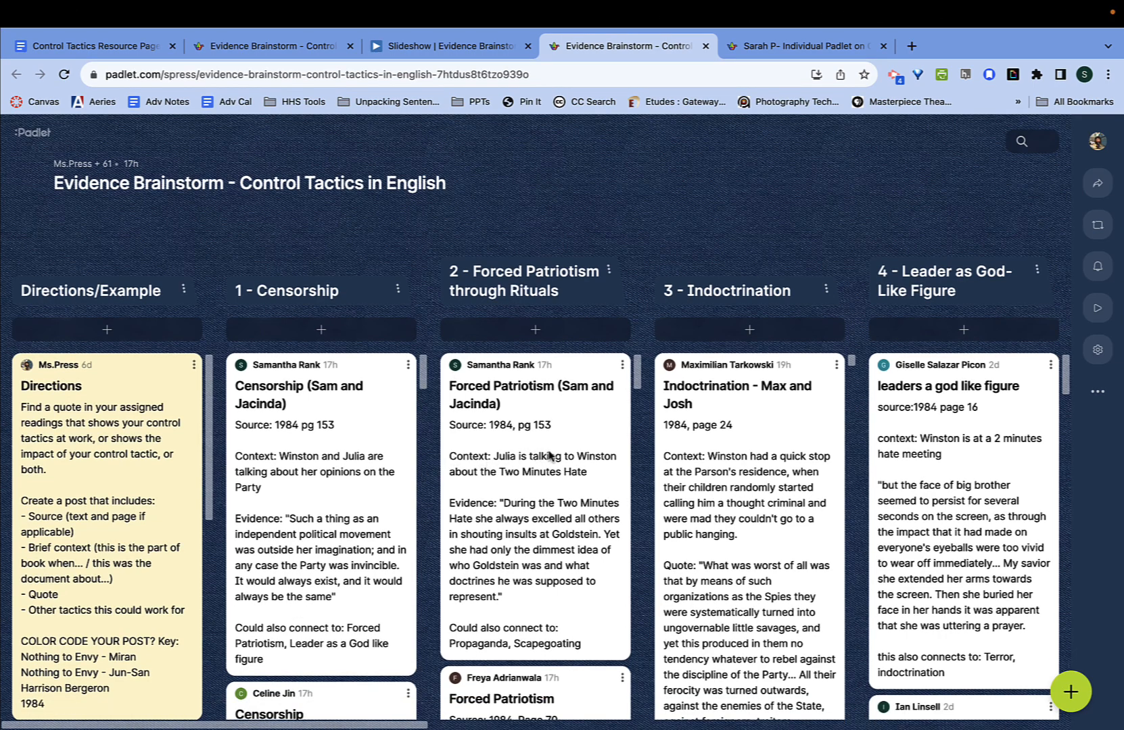
scroll(552, 457, "right", 3)
scroll(651, 523, "down", 6)
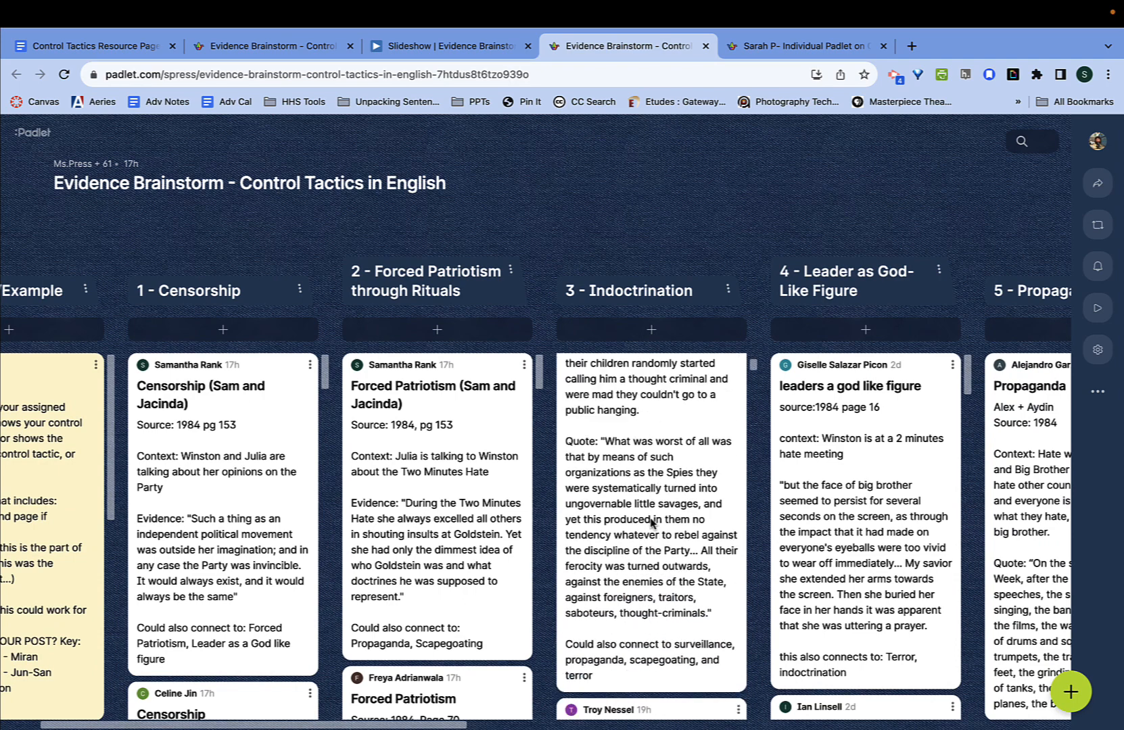
scroll(651, 522, "down", 5)
scroll(651, 522, "right", 5)
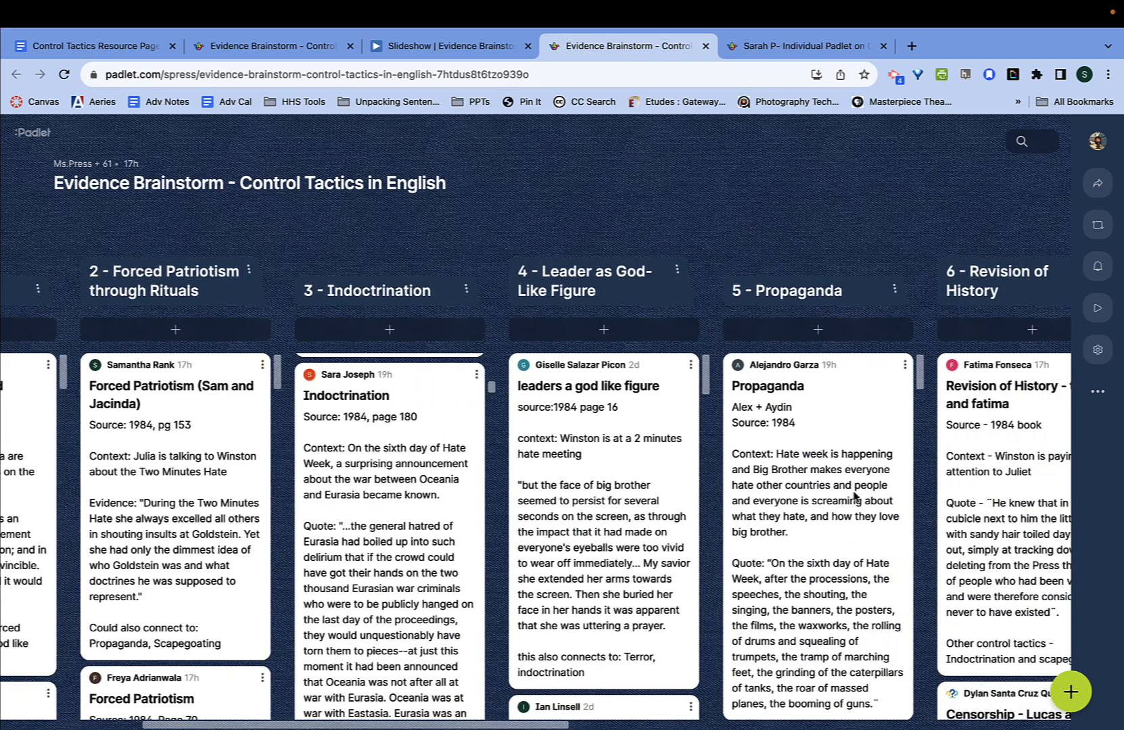
scroll(834, 501, "down", 5)
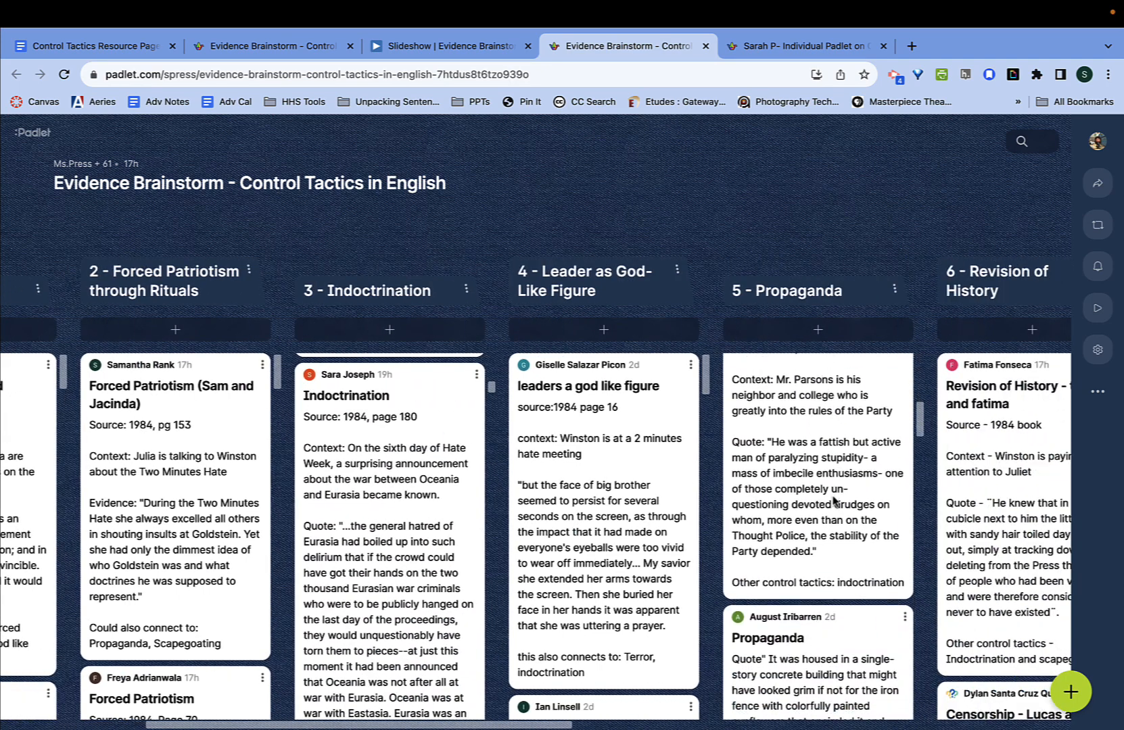
- Search the English board for 'newspeak' and open the 1984 Reading Response #2 post
left_click(1026, 140)
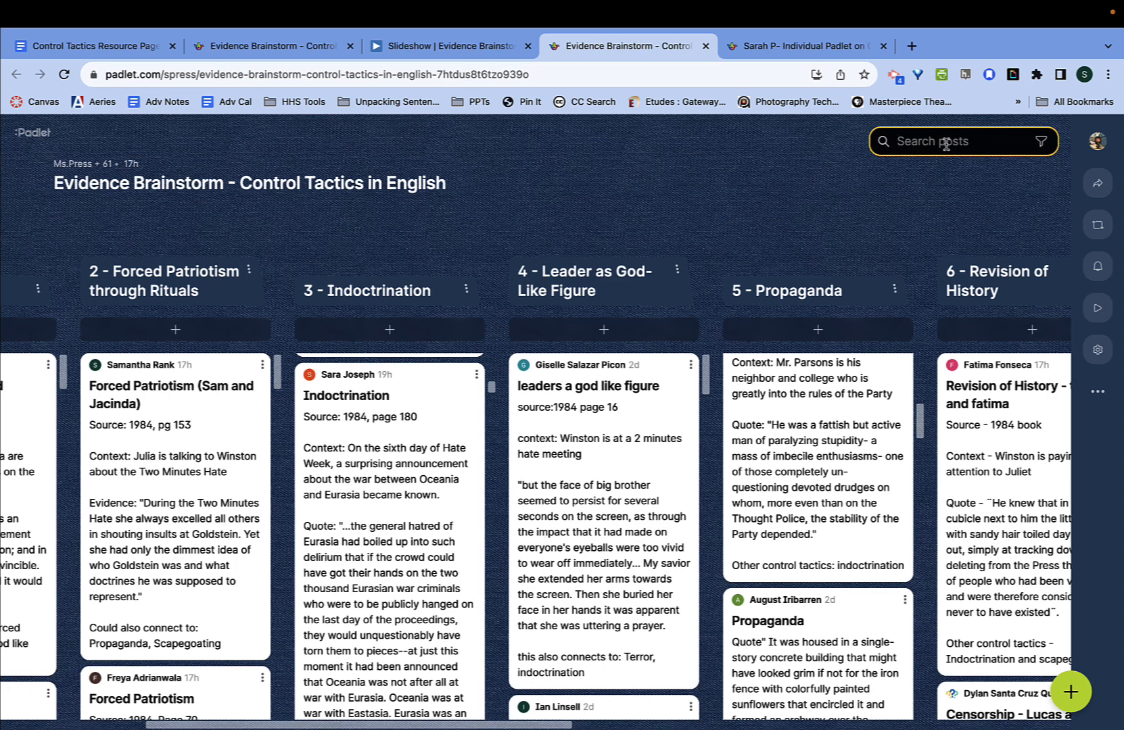
type("newspeak")
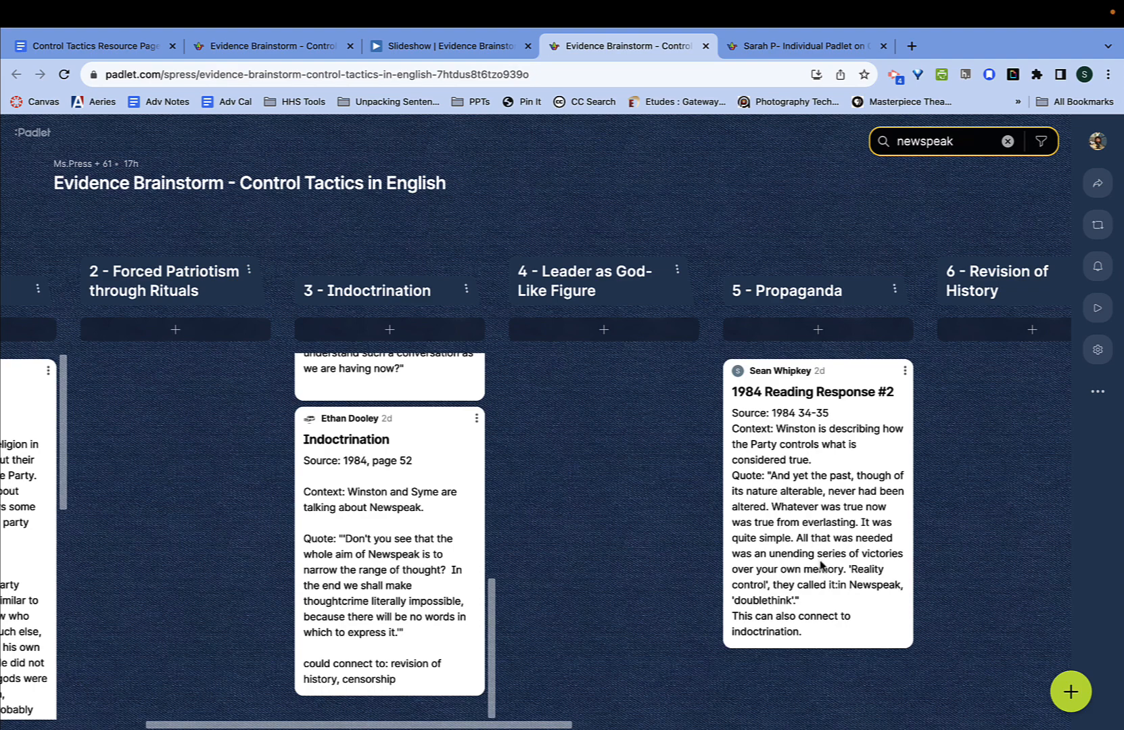
left_click(735, 410)
left_click_drag(735, 414, 733, 418)
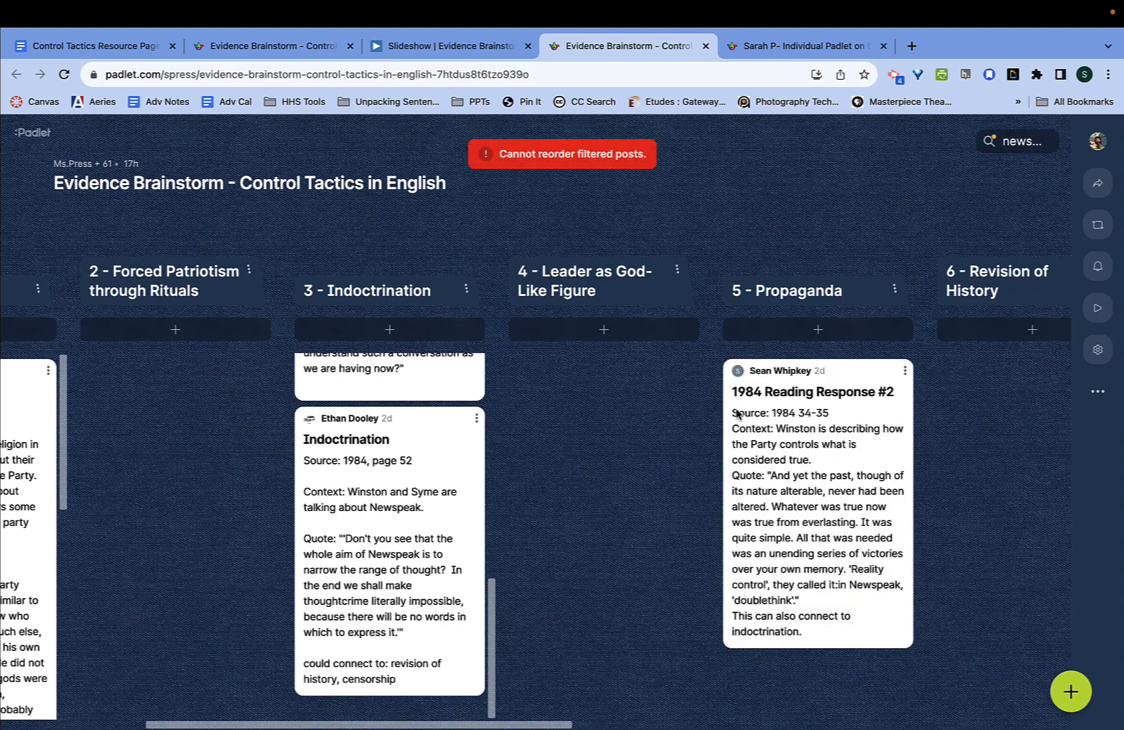
left_click(730, 415)
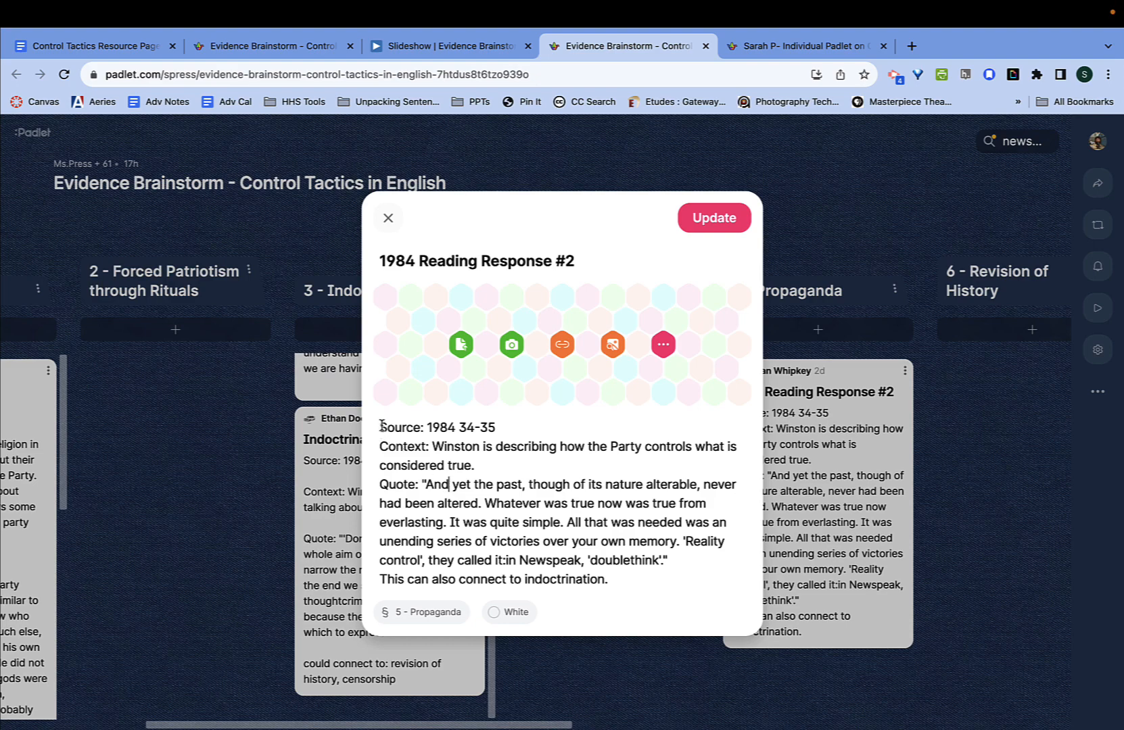
- Select the post's full body text, then show the History board's Propaganda slide
left_click_drag(377, 431, 669, 605)
key("ctrl+c")
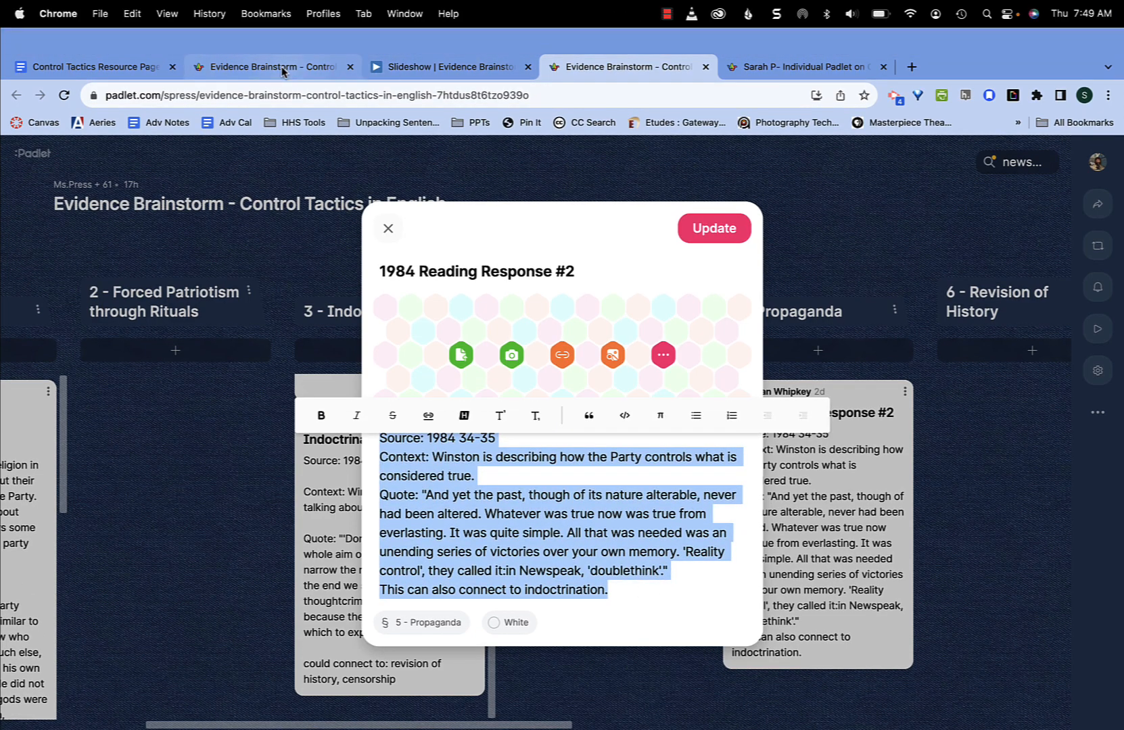
left_click(280, 70)
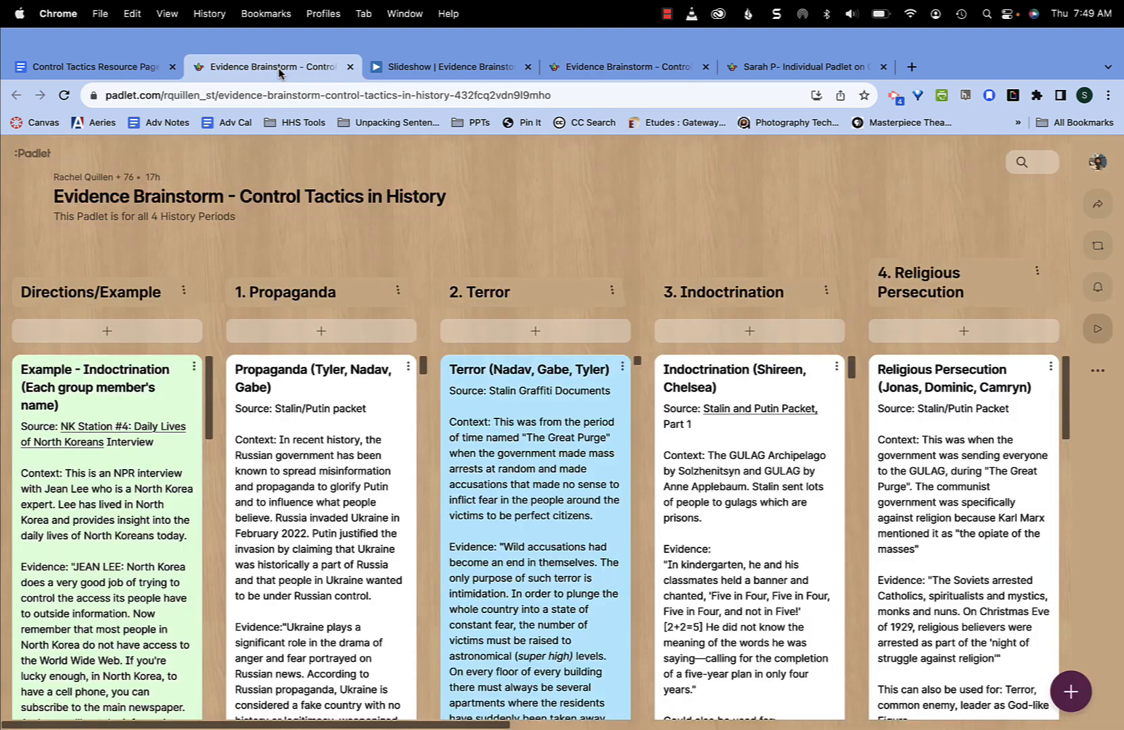
left_click(464, 70)
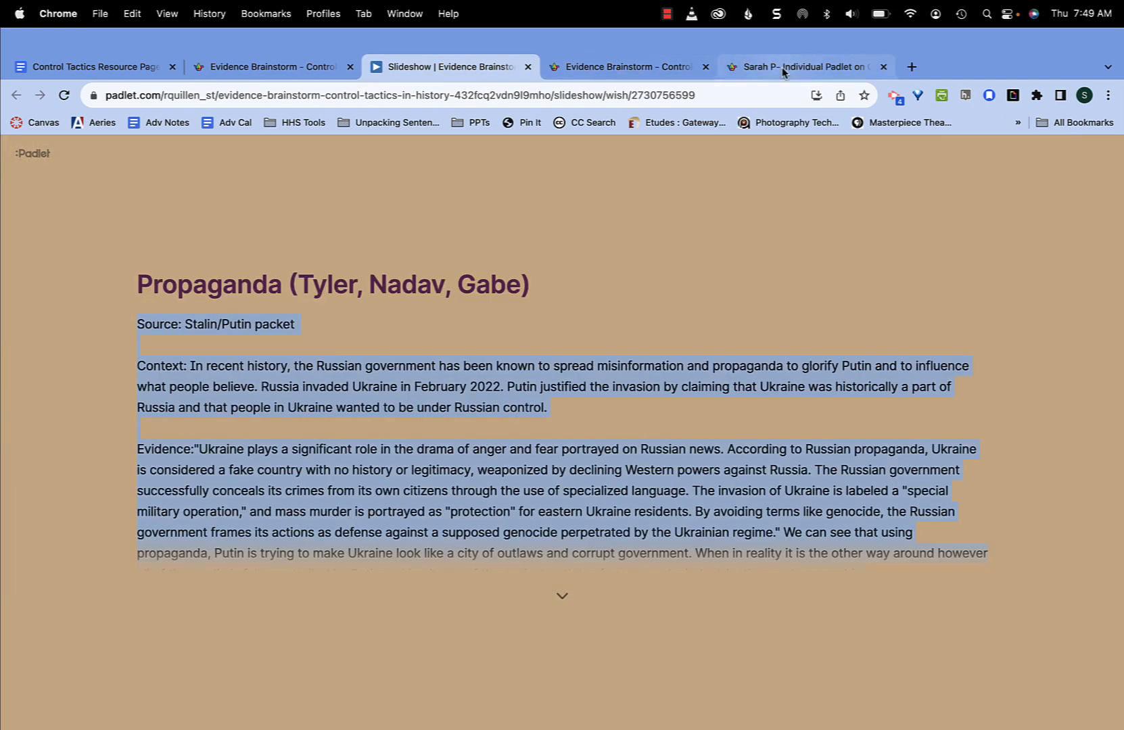
- On the personal board, start a post titled 'Doublethink' with the copied 1984 quote as body
left_click(782, 67)
double_click(600, 491)
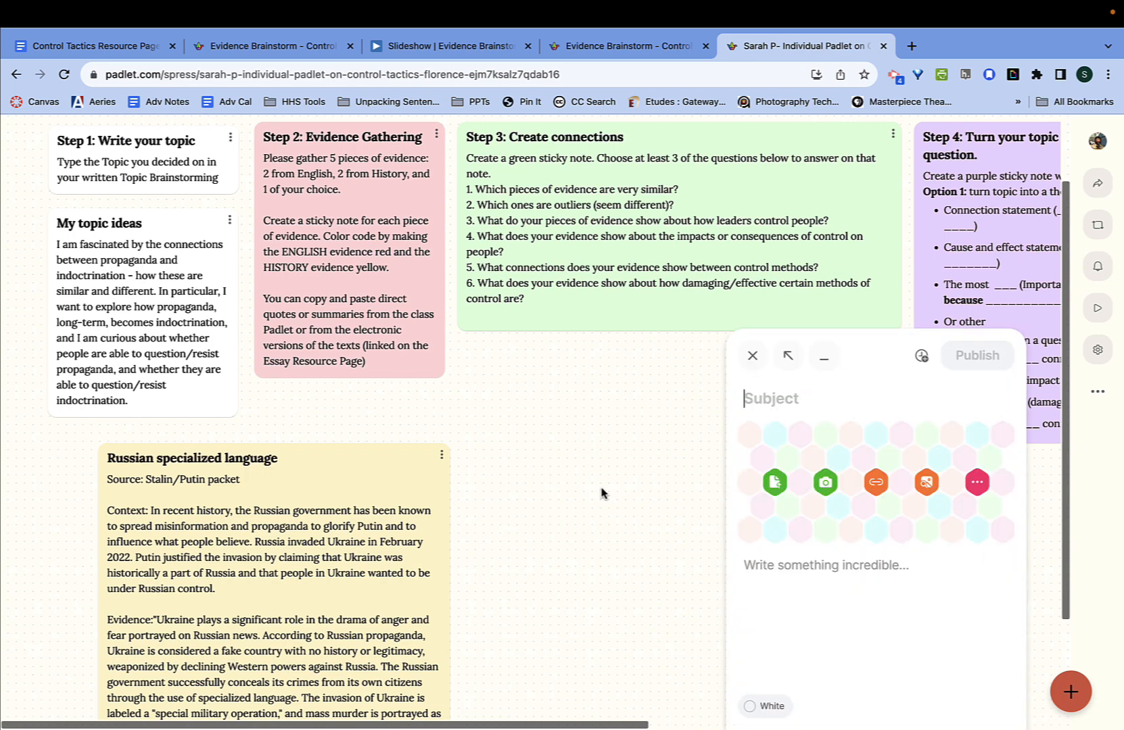
type("Doublethoun")
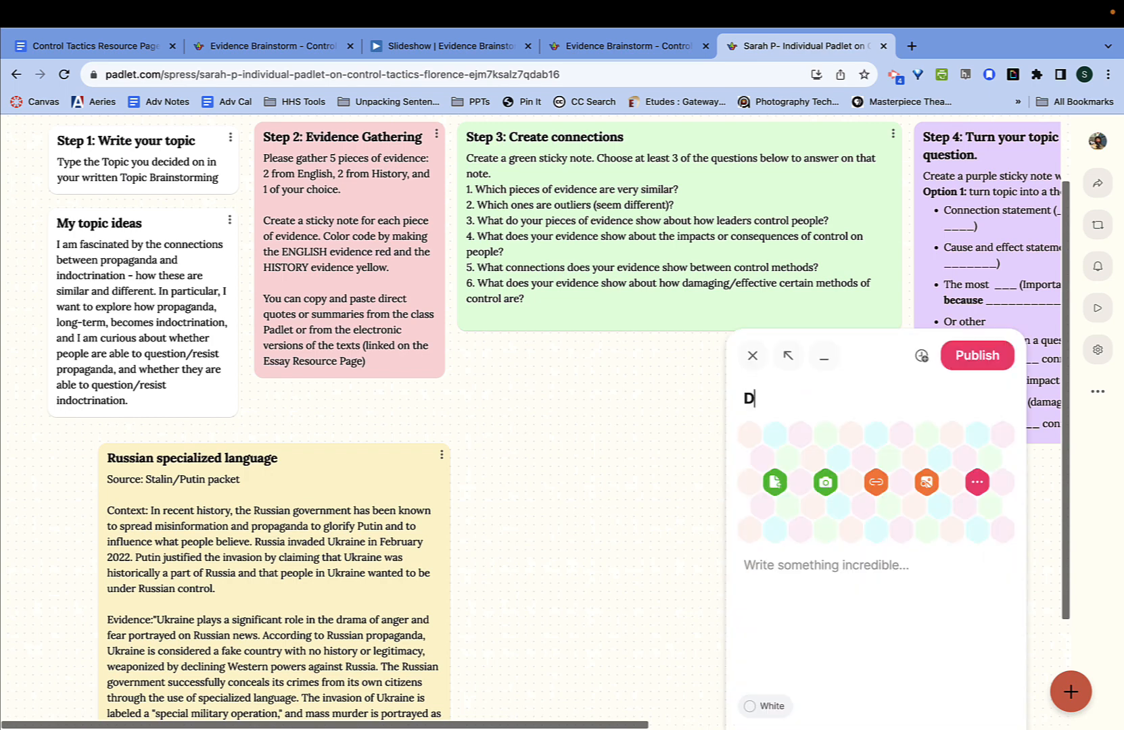
key("BackSpace")
key("BackSpace")
key("BackSpace")
type("ink")
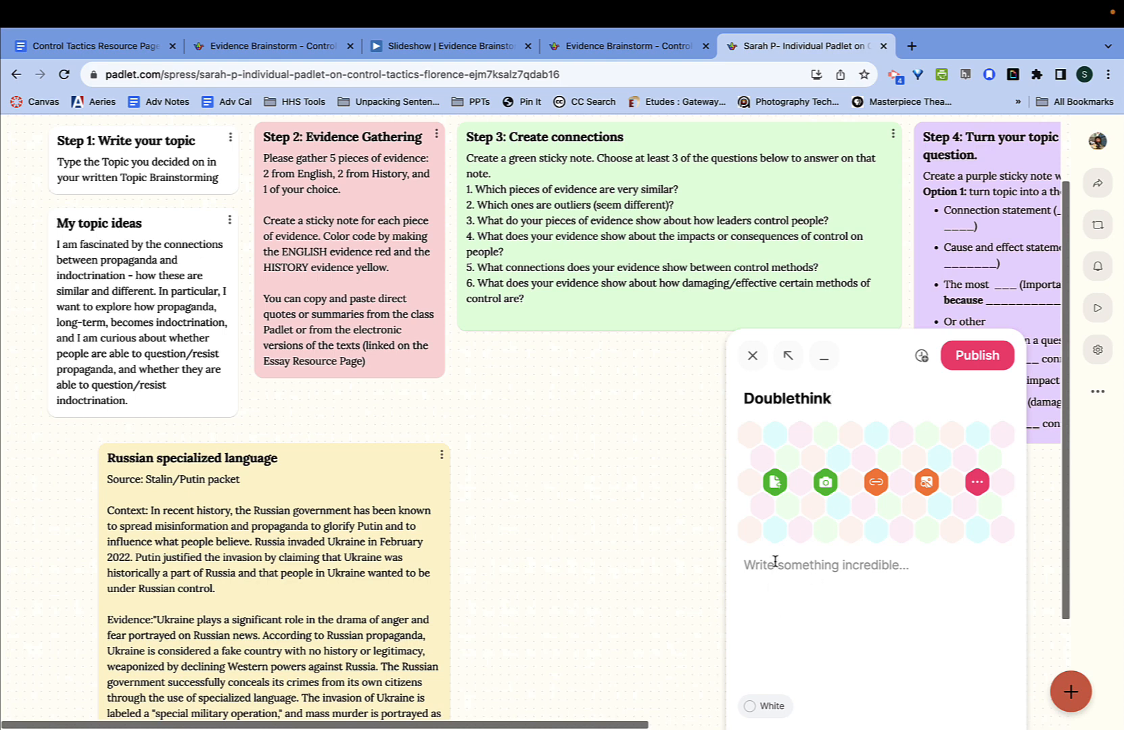
left_click(775, 562)
key("ctrl+v")
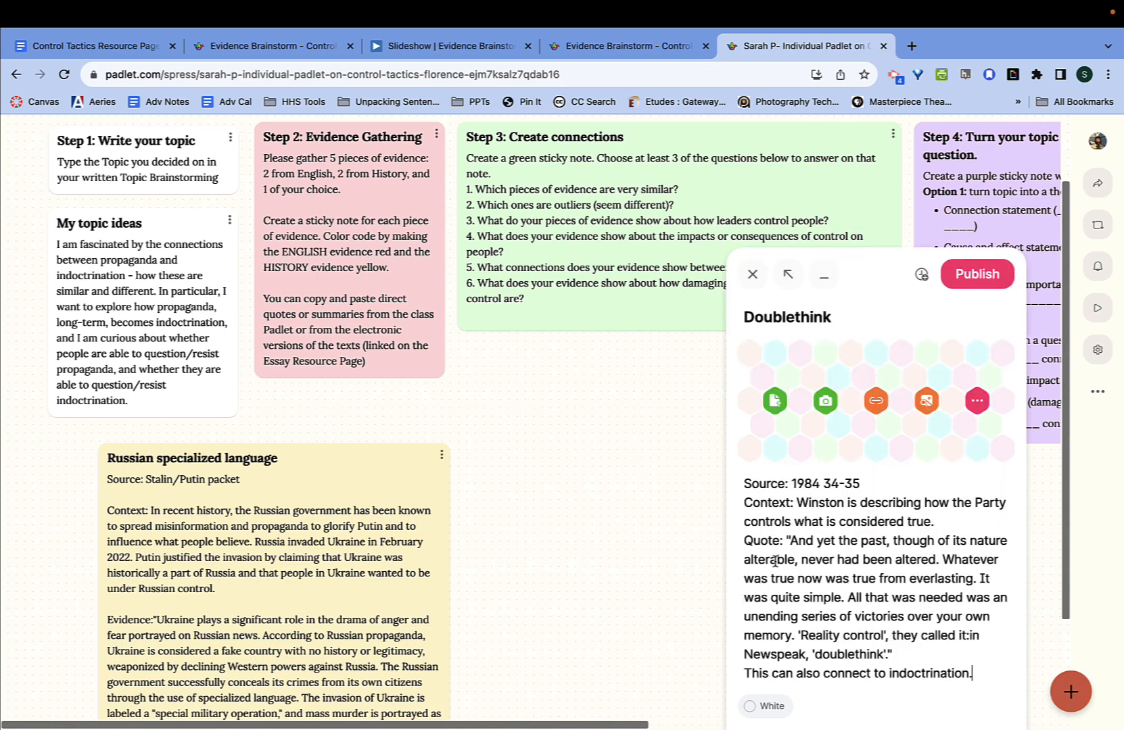
- Make the Doublethink post red, publish it, and move it beside the yellow post
left_click(764, 706)
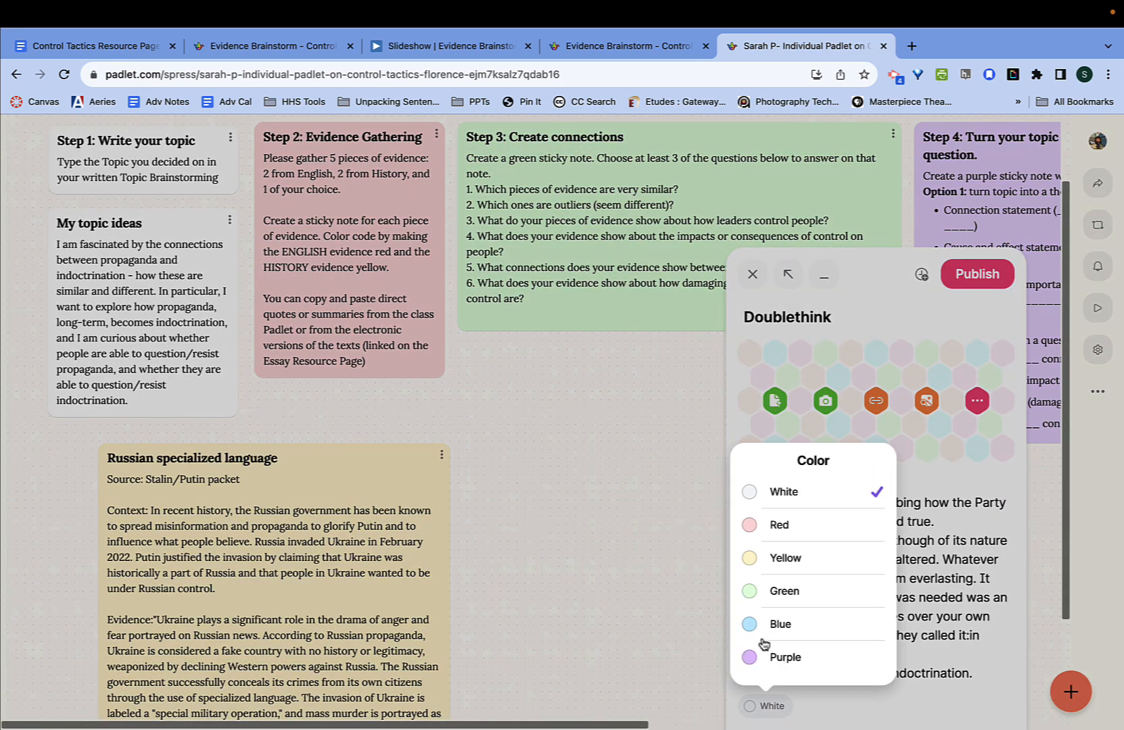
left_click(774, 528)
left_click(982, 278)
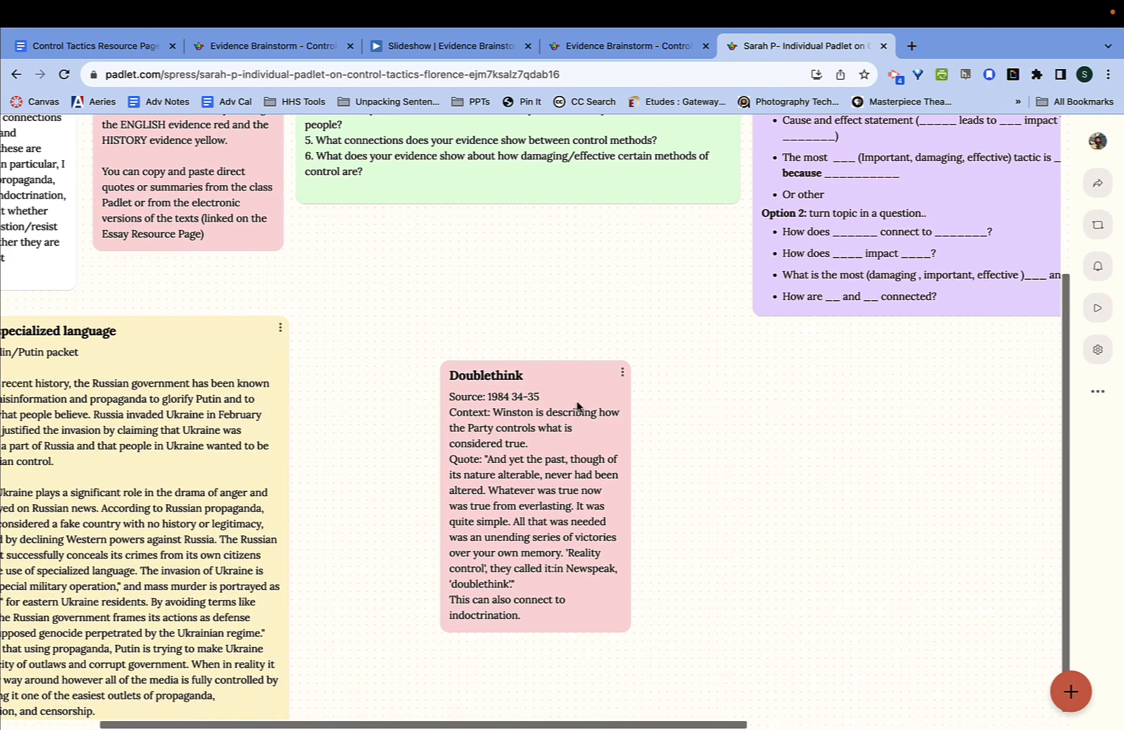
left_click_drag(544, 375, 434, 273)
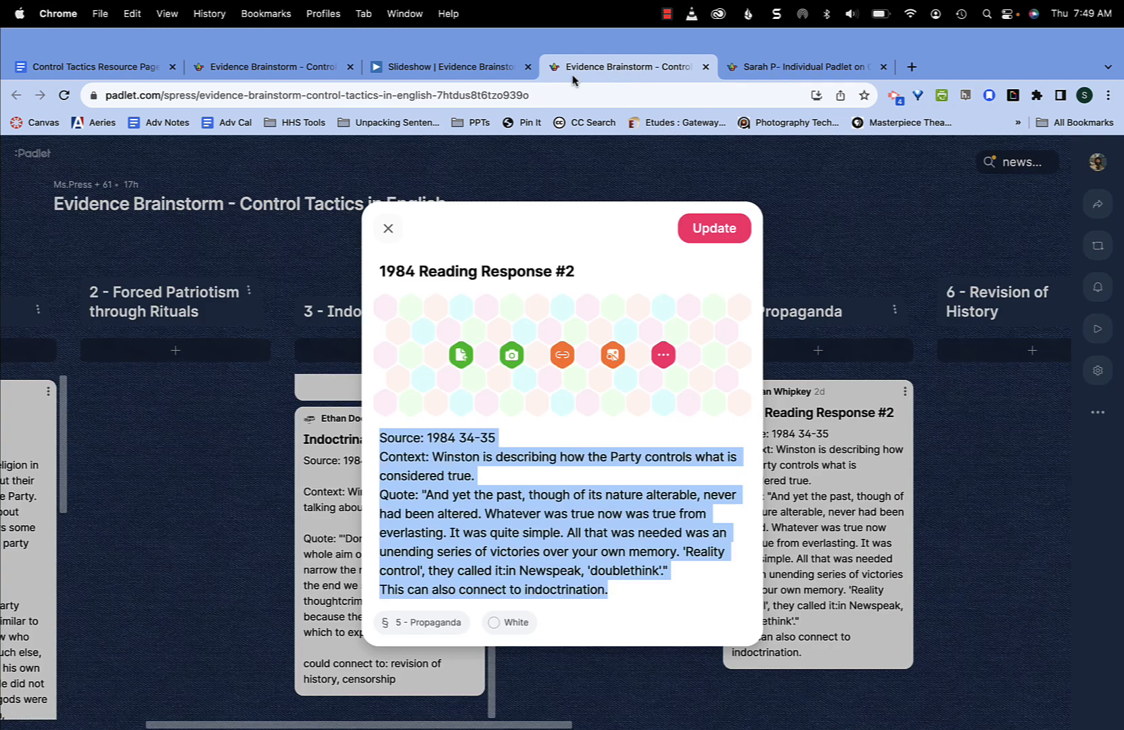
- Close the post, clear the 'newspeak' search, and launch the English board slideshow
left_click(389, 220)
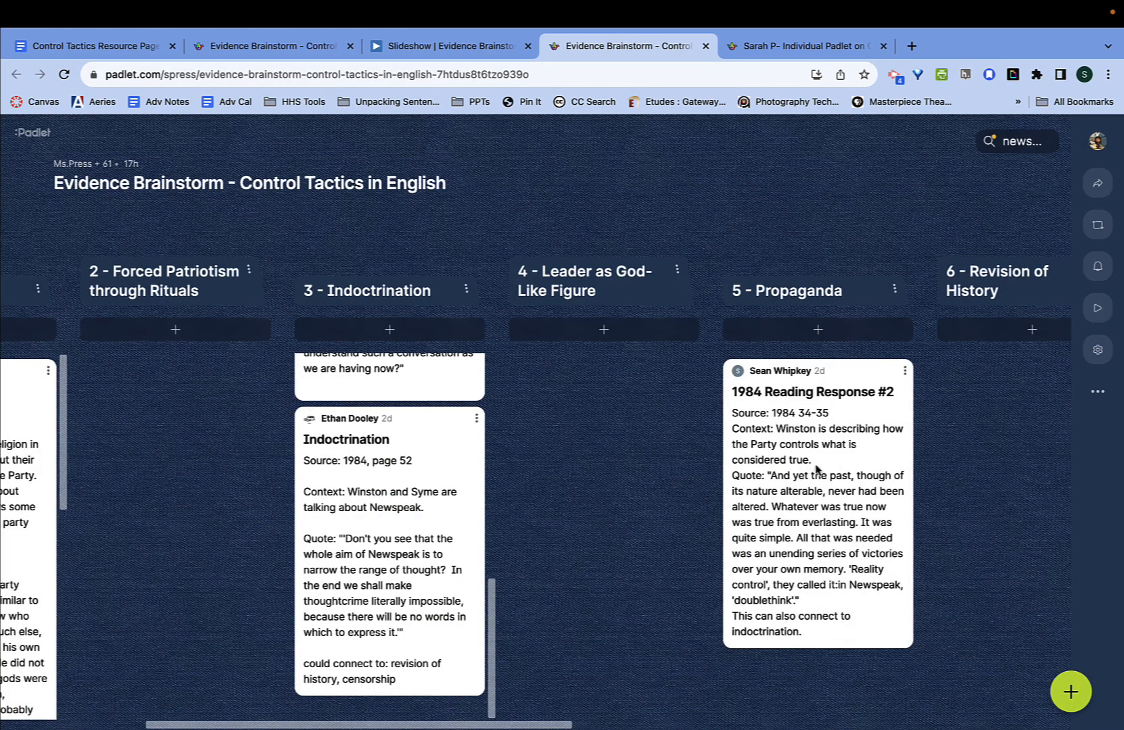
left_click(1014, 141)
key("BackSpace")
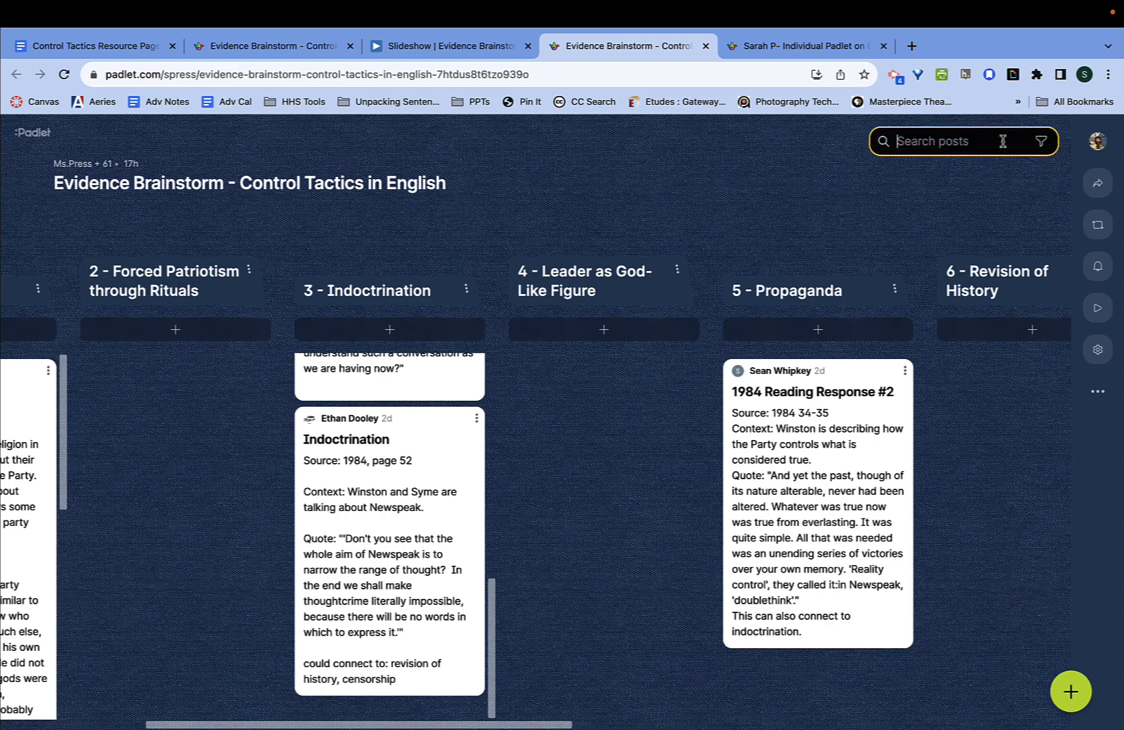
scroll(747, 499, "down", 10)
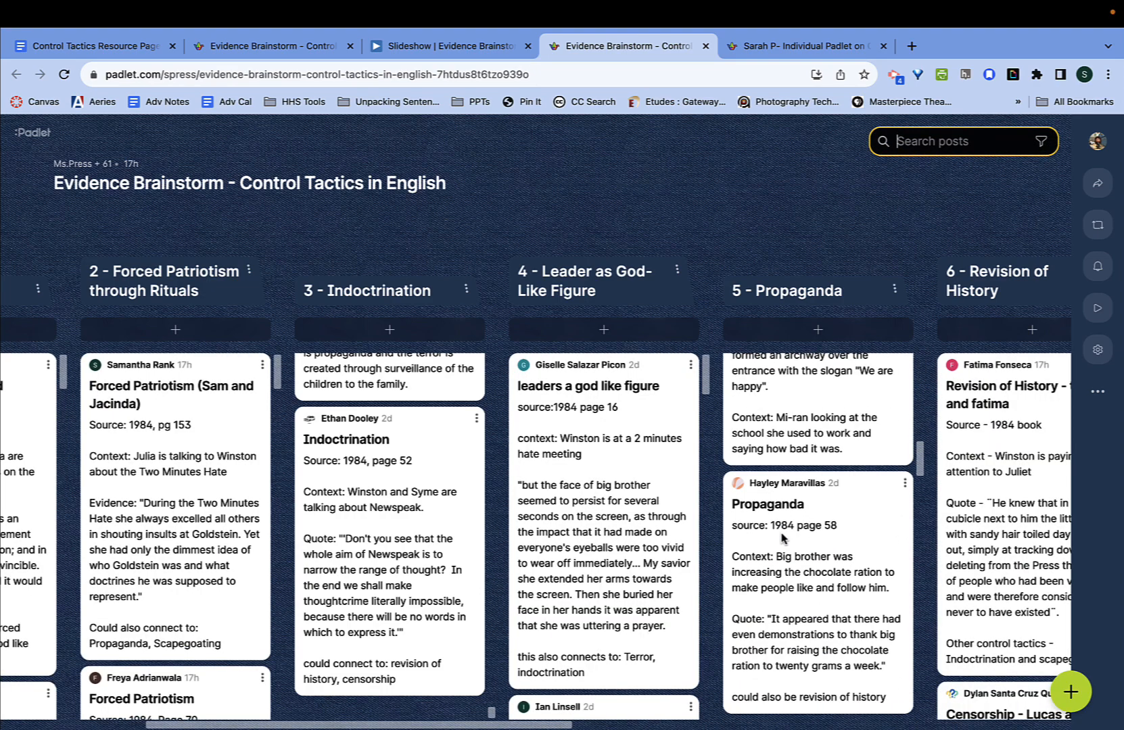
left_click(1094, 313)
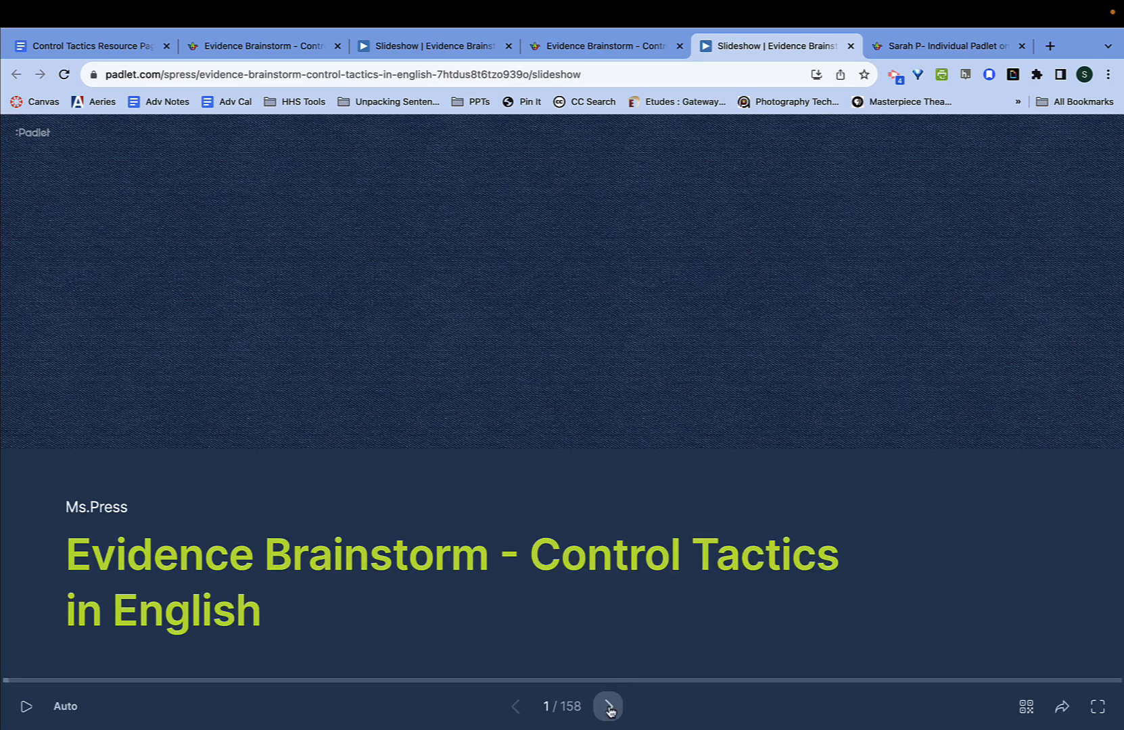
- Advance to slide 25's 'Indoctrination - Max and Josh' post and select all its text
left_click(608, 706)
left_click(608, 706)
left_click(608, 706)
left_click(608, 706)
left_click(609, 707)
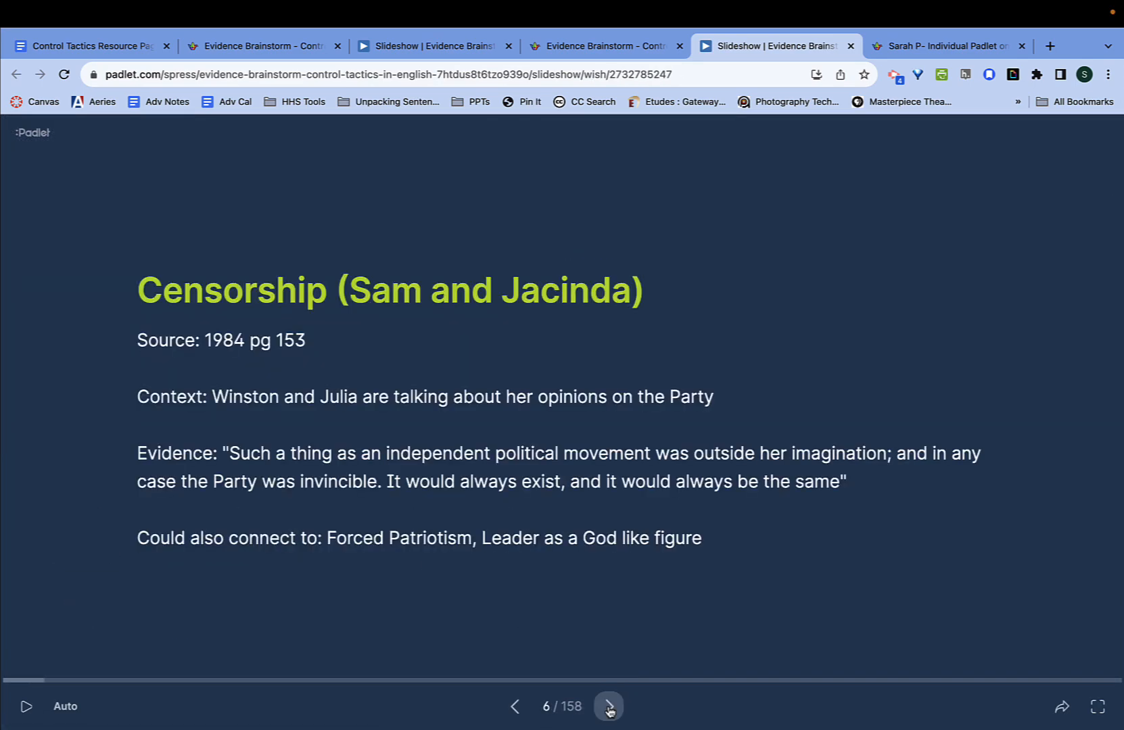
left_click(609, 707)
left_click(608, 707)
left_click(609, 707)
left_click(608, 706)
left_click(608, 707)
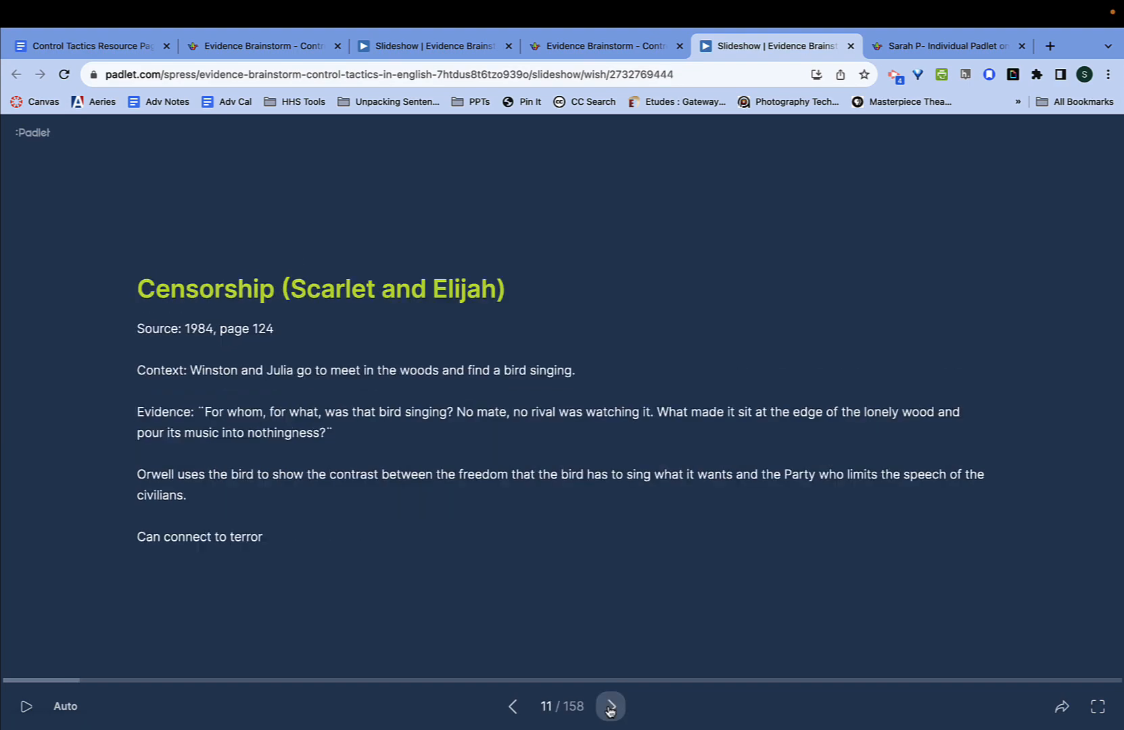
left_click(609, 707)
left_click(608, 707)
left_click(609, 706)
left_click(610, 707)
left_click(610, 706)
left_click(610, 707)
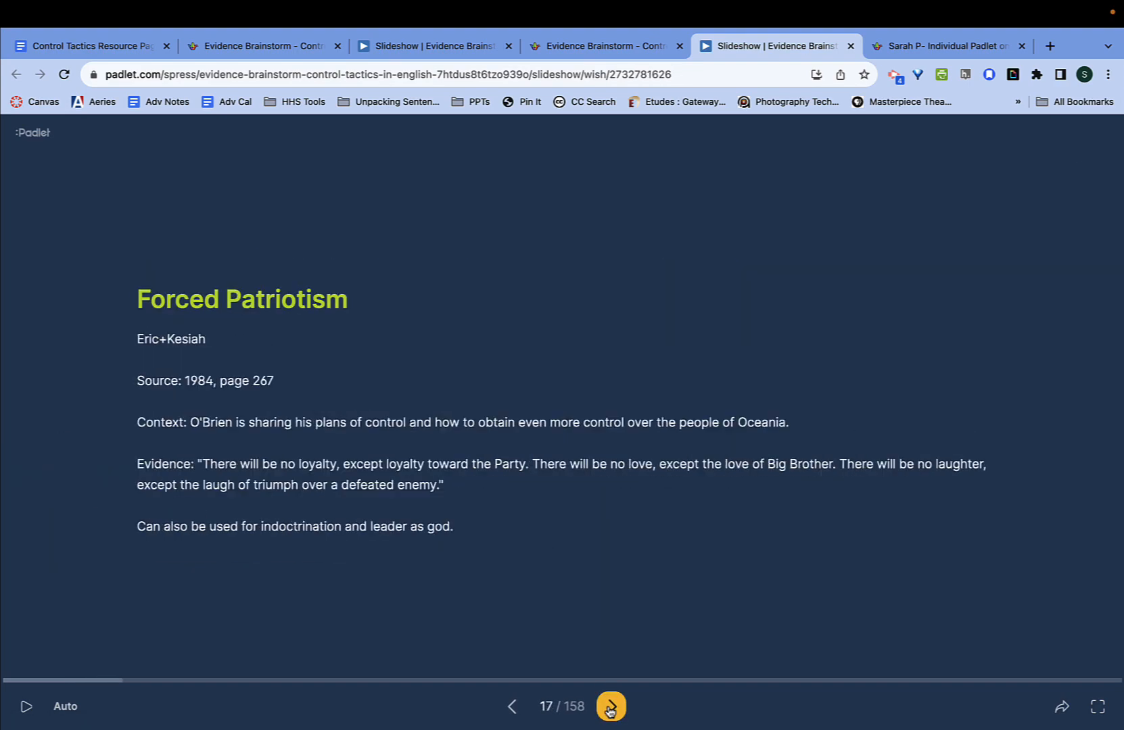
left_click(610, 707)
left_click(610, 706)
left_click(610, 707)
left_click(610, 707)
left_click(610, 707)
left_click(610, 707)
left_click(610, 706)
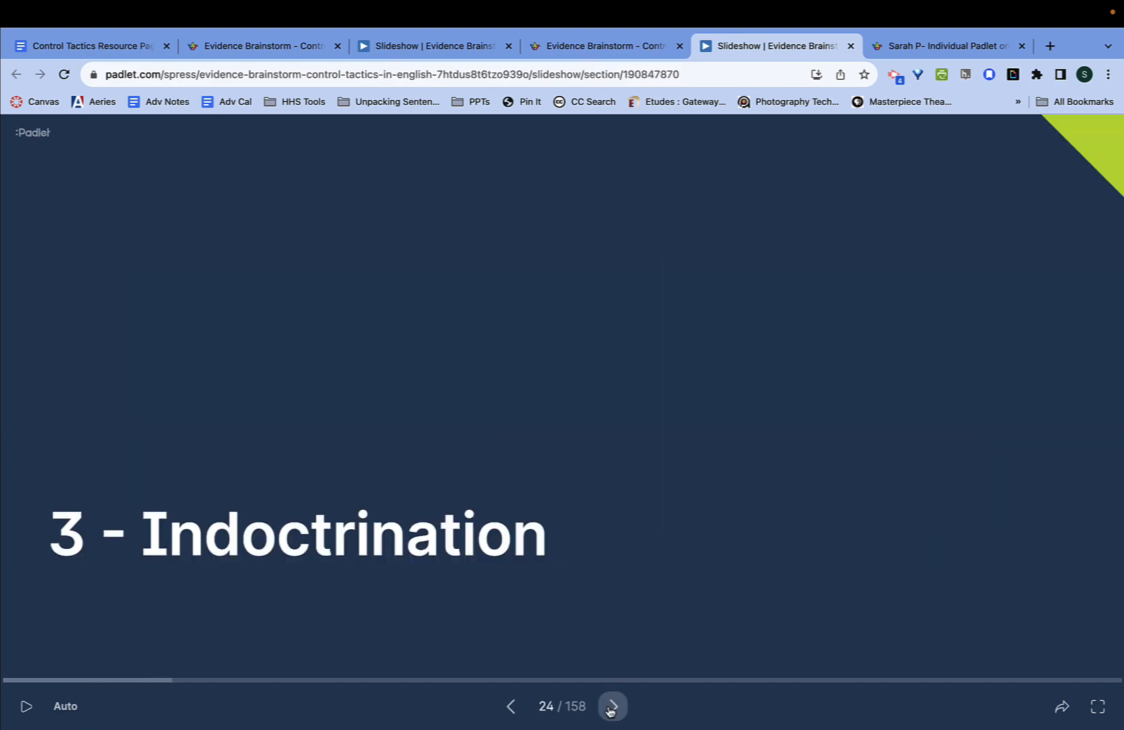
left_click(610, 707)
left_click(511, 707)
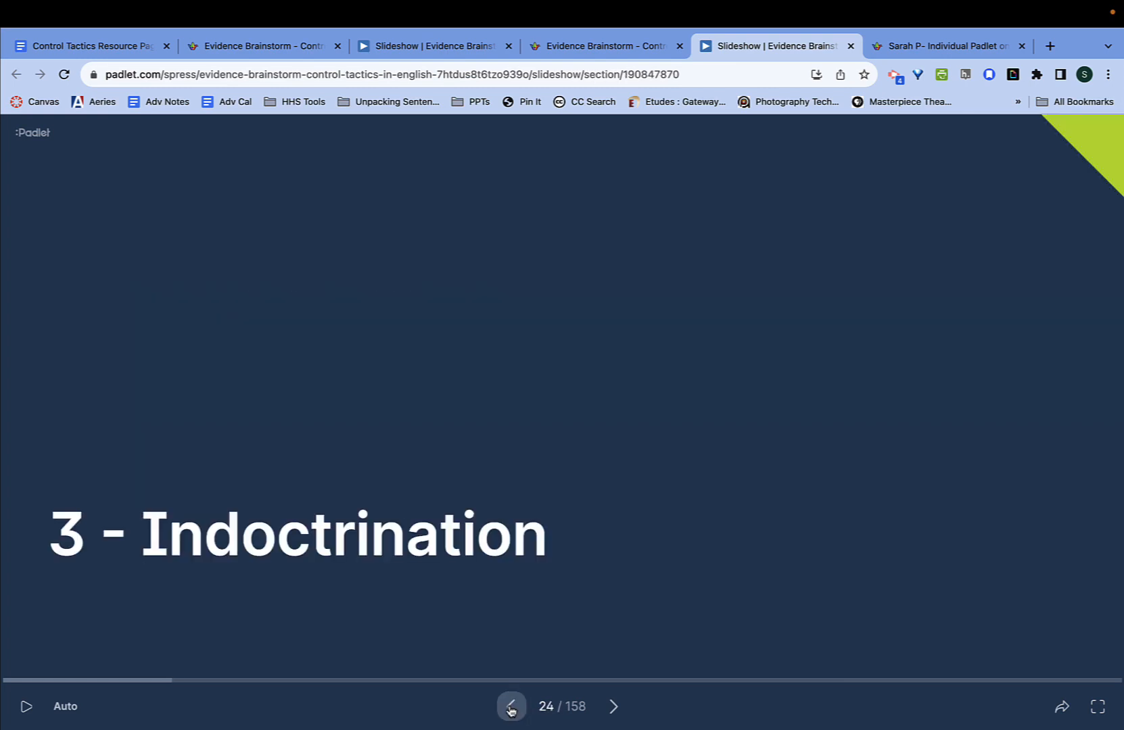
left_click(611, 706)
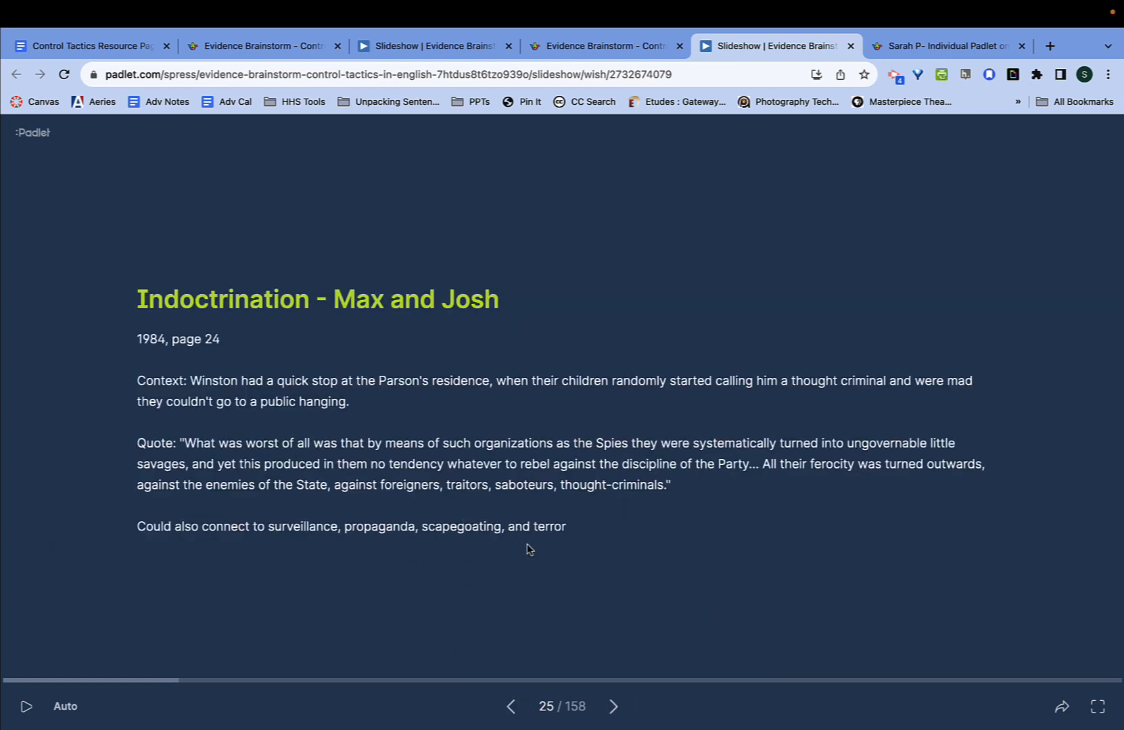
left_click_drag(561, 528, 135, 341)
key("super+c")
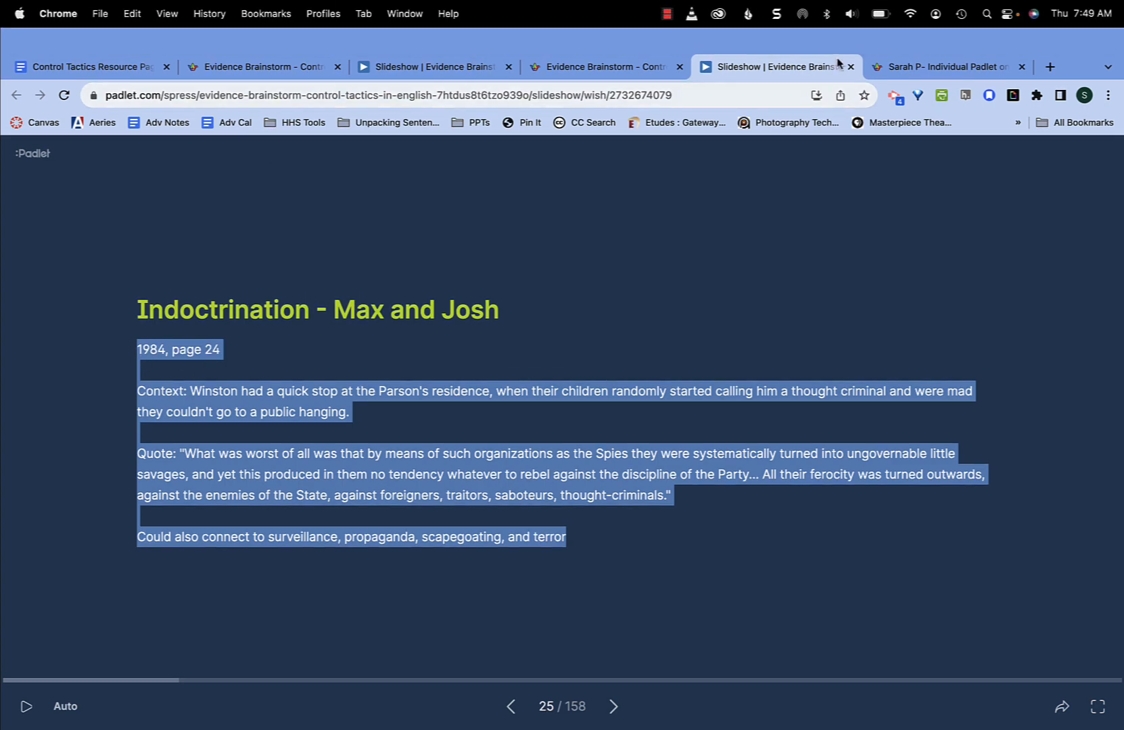
left_click(919, 46)
- Publish an 'indoctrination' post with the pasted 1984 page 24 quote beside Doublethink
double_click(708, 479)
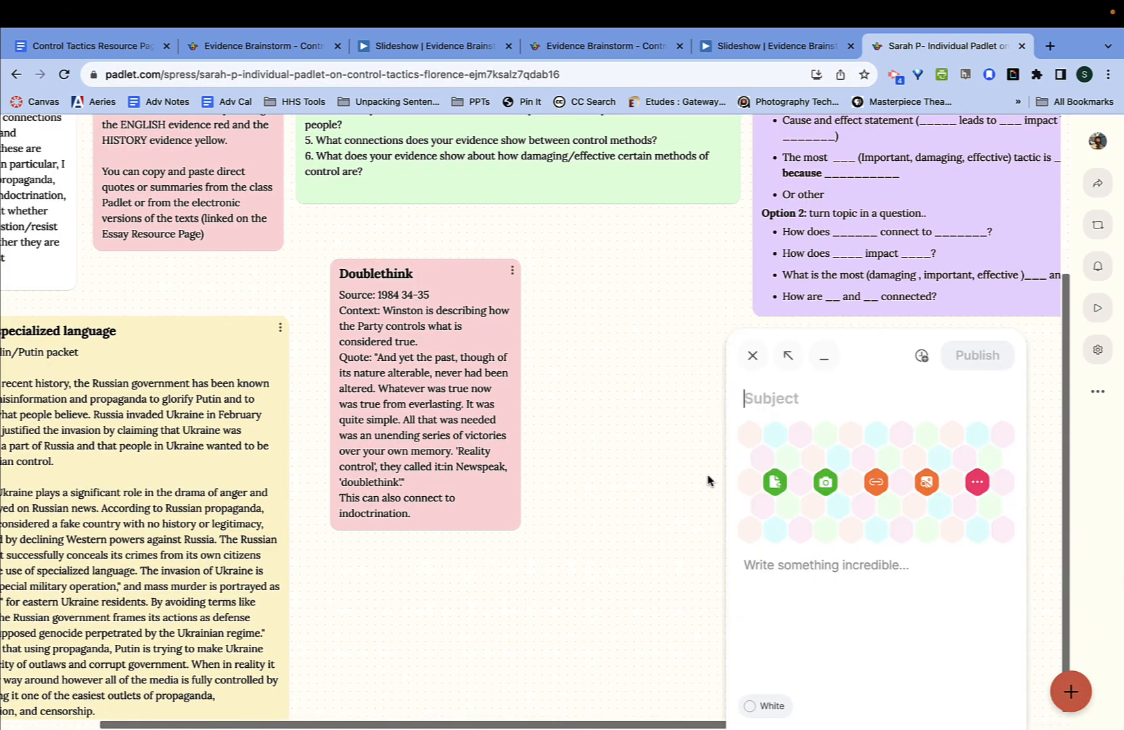
type("indoctrination")
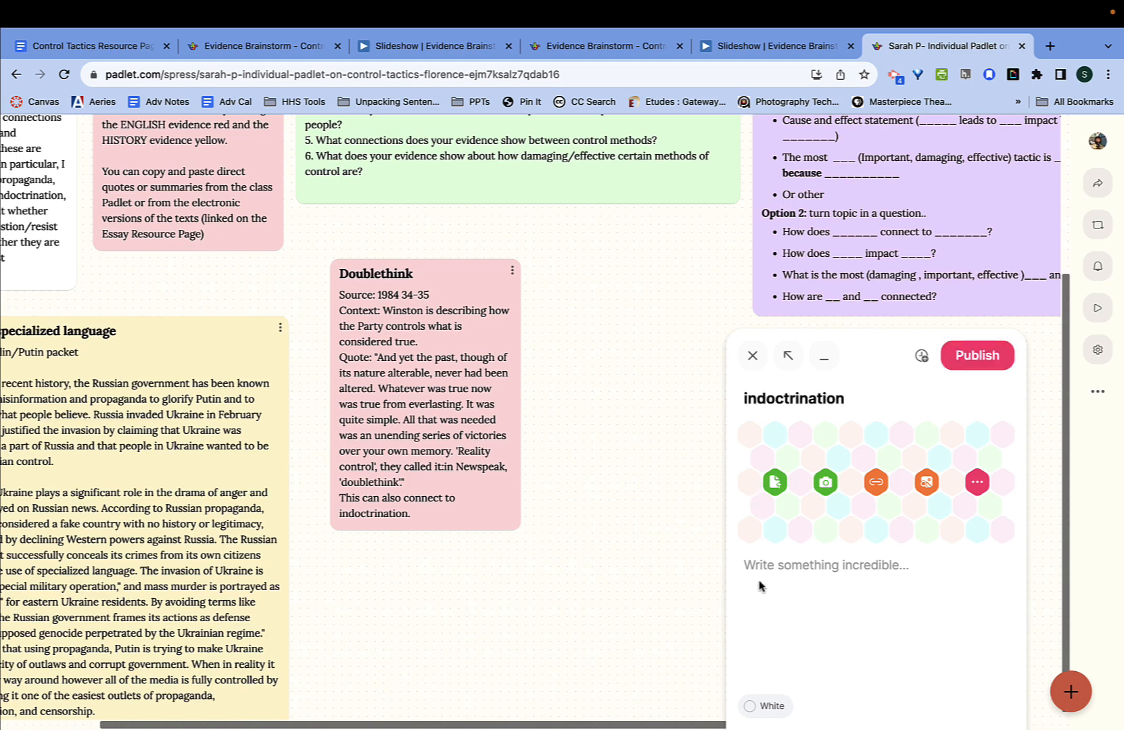
left_click(862, 563)
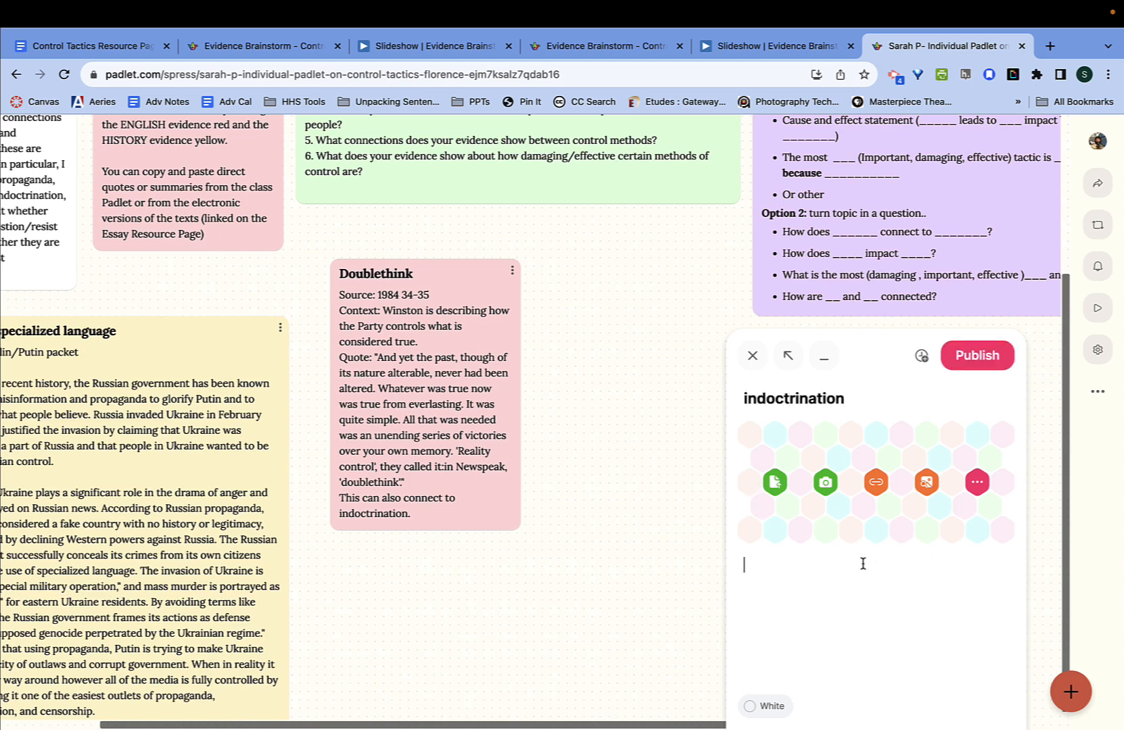
key("super+v")
left_click(978, 193)
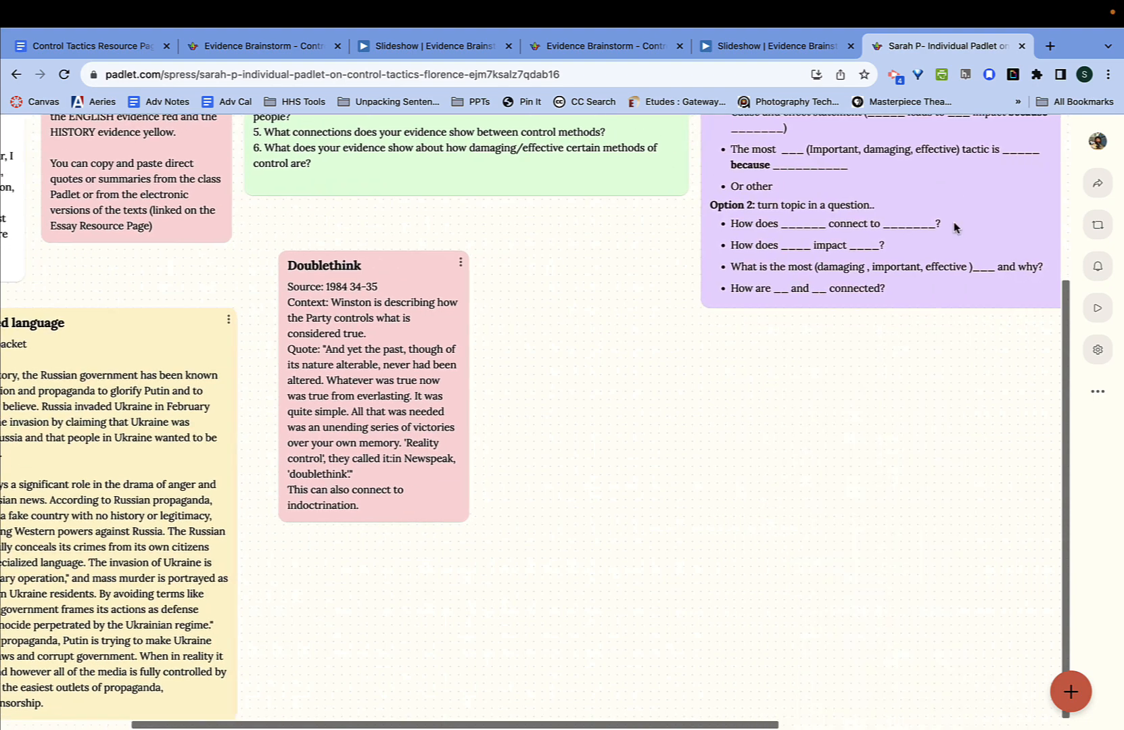
left_click_drag(510, 430, 345, 303)
scroll(492, 350, "left", 3)
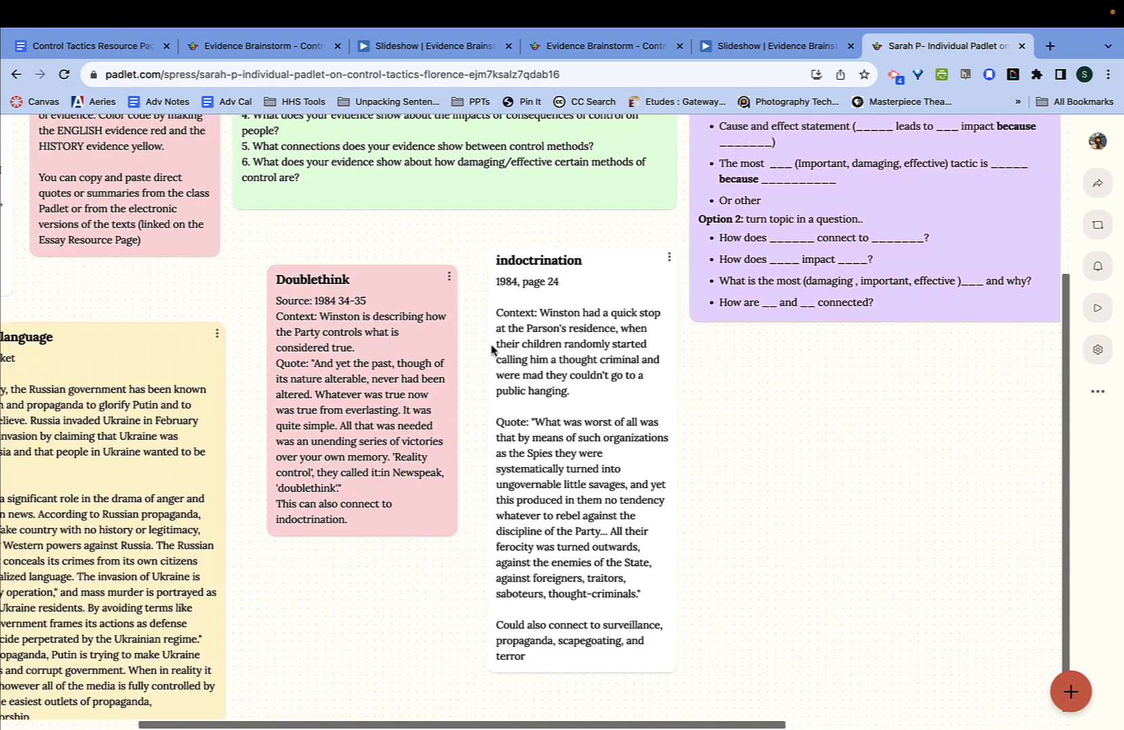
scroll(492, 350, "up", 3)
scroll(492, 350, "left", 2)
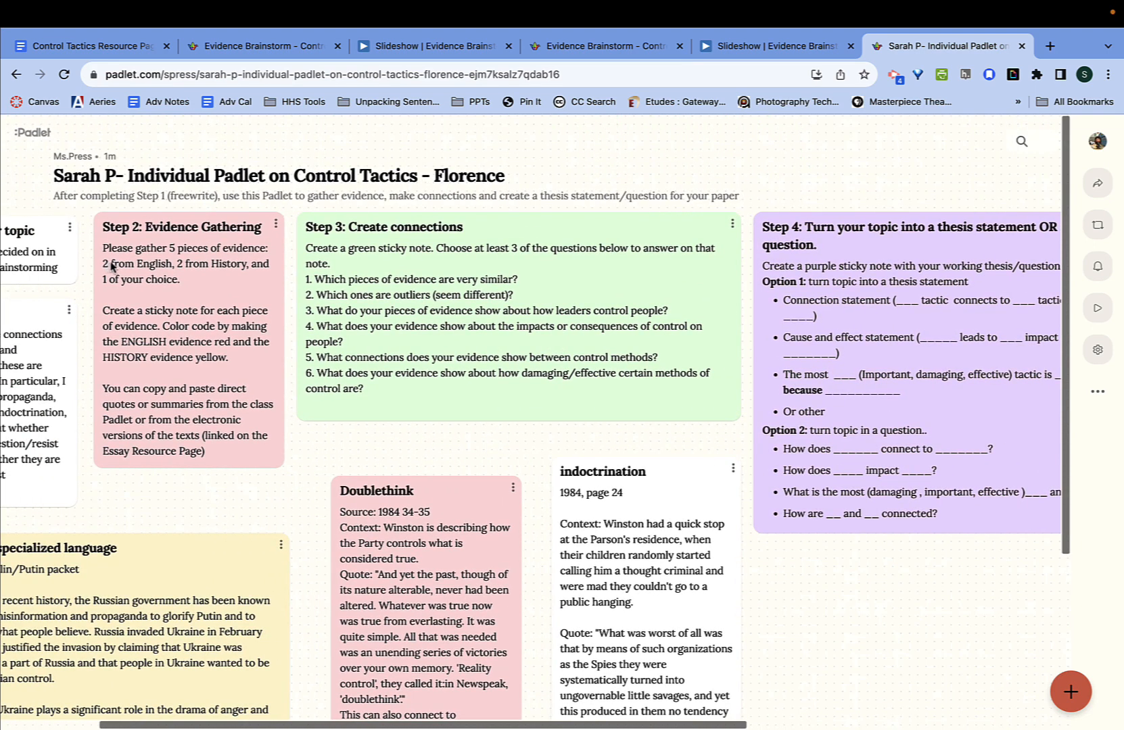
scroll(147, 278, "left", 4)
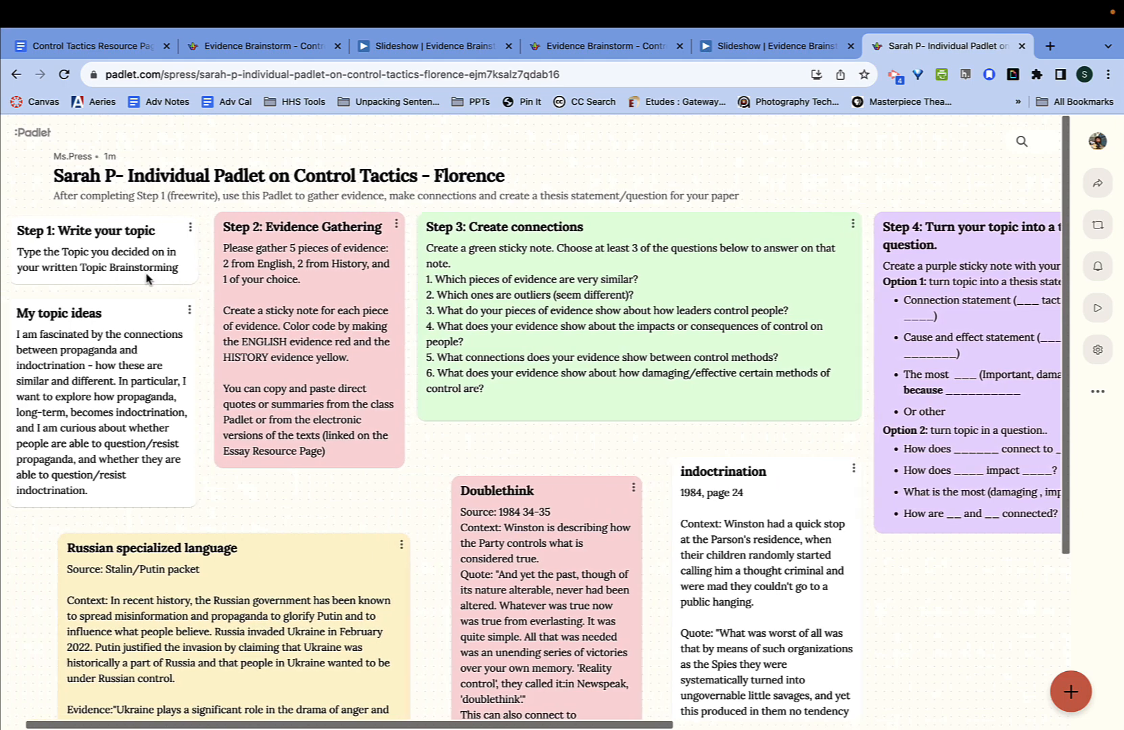